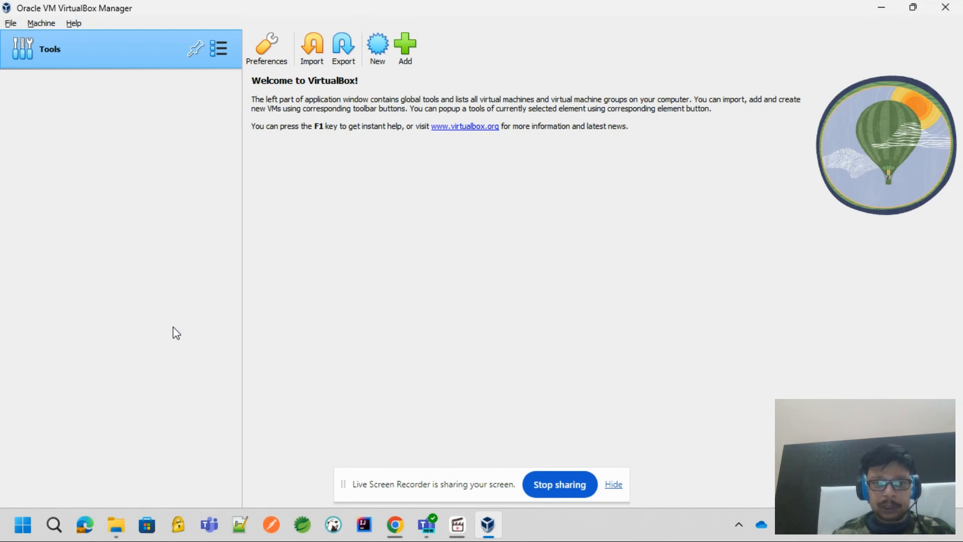
# Start creating a new virtual machine and name it ubuntu, keeping the default machine folder
pyautogui.click(377, 56)
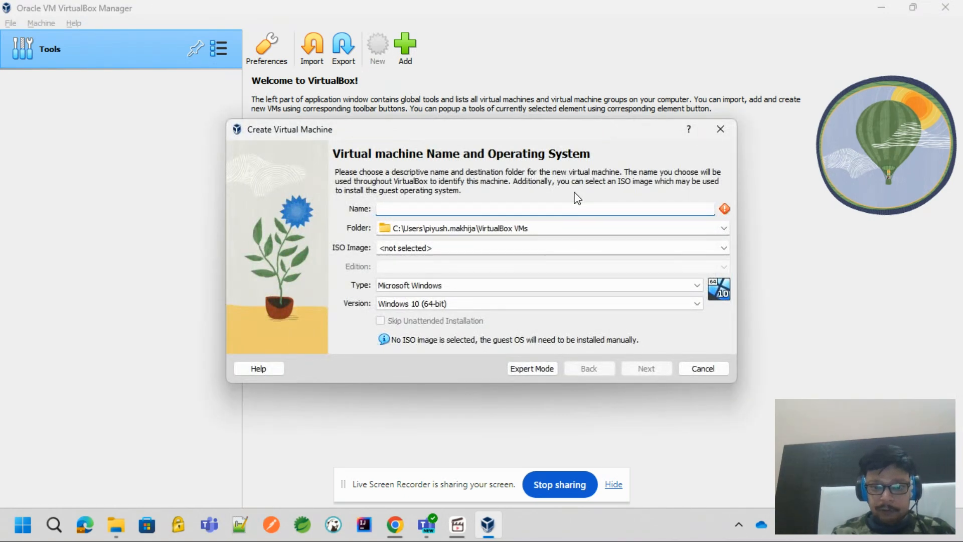
pyautogui.write('ubu')
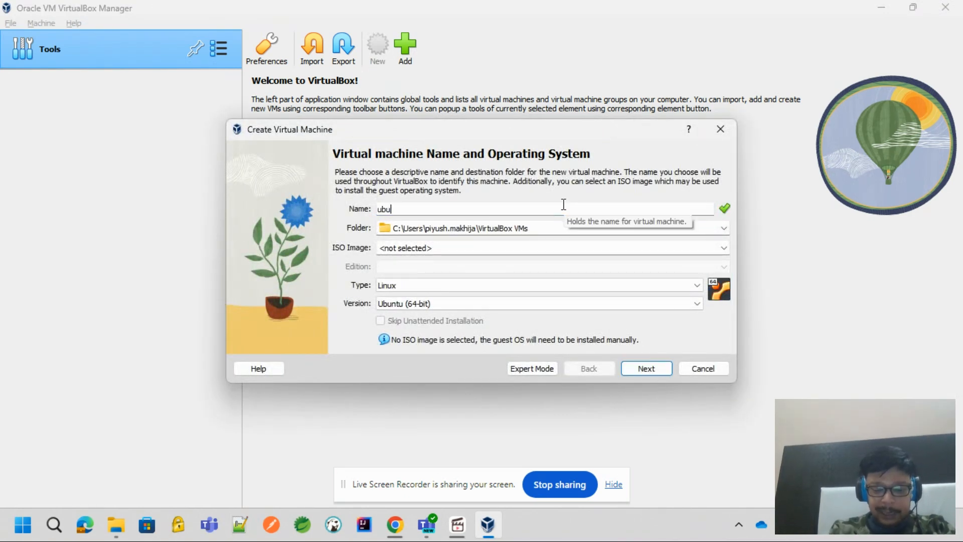
pyautogui.write('ntu')
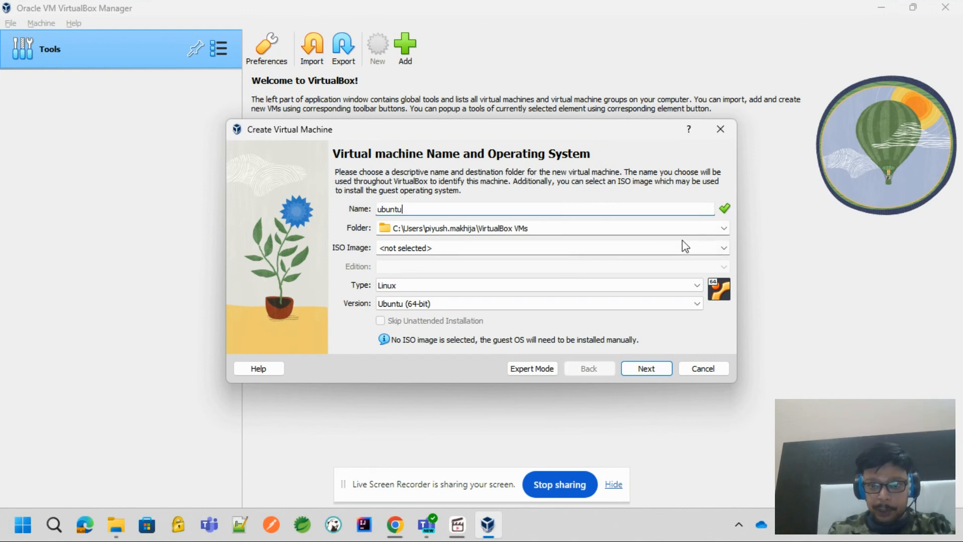
pyautogui.click(432, 228)
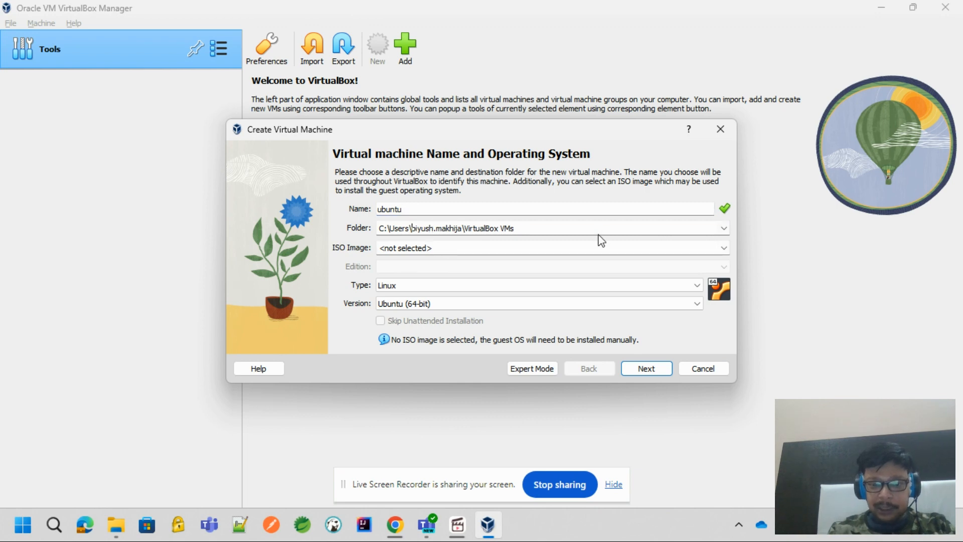
# Use ubuntu-23.10.1-desktop-amd64.iso as the machine's ISO image, skip the unattended installation and continue to the hardware settings
pyautogui.click(724, 248)
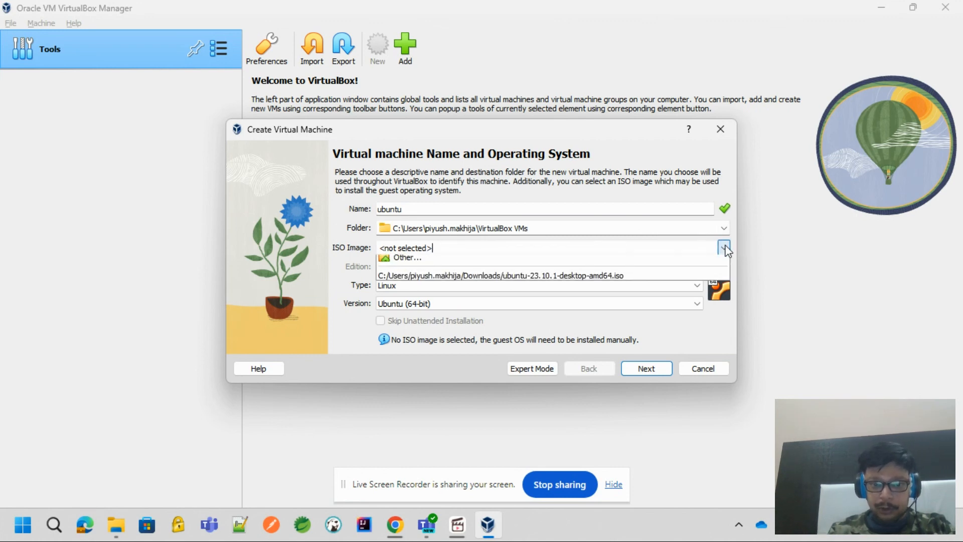
pyautogui.click(556, 288)
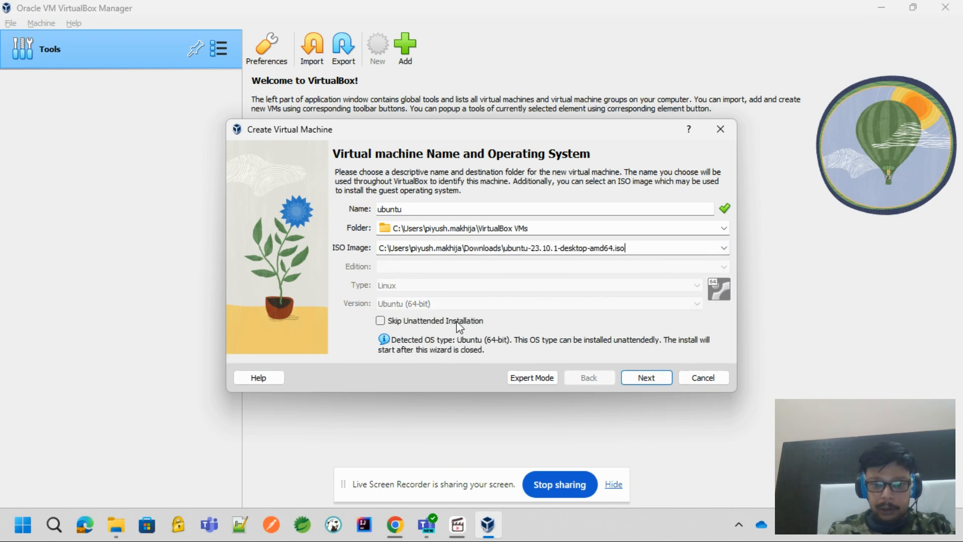
pyautogui.click(405, 323)
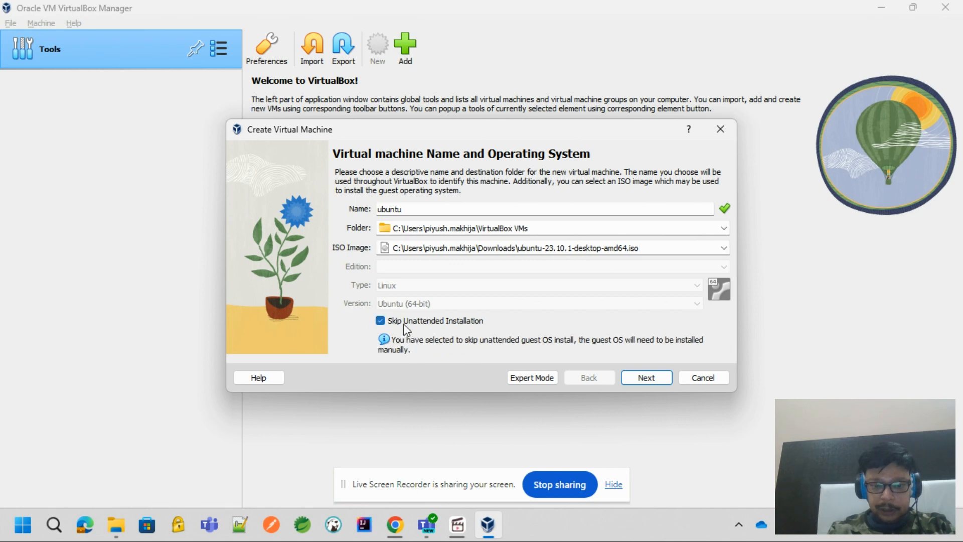
pyautogui.click(658, 377)
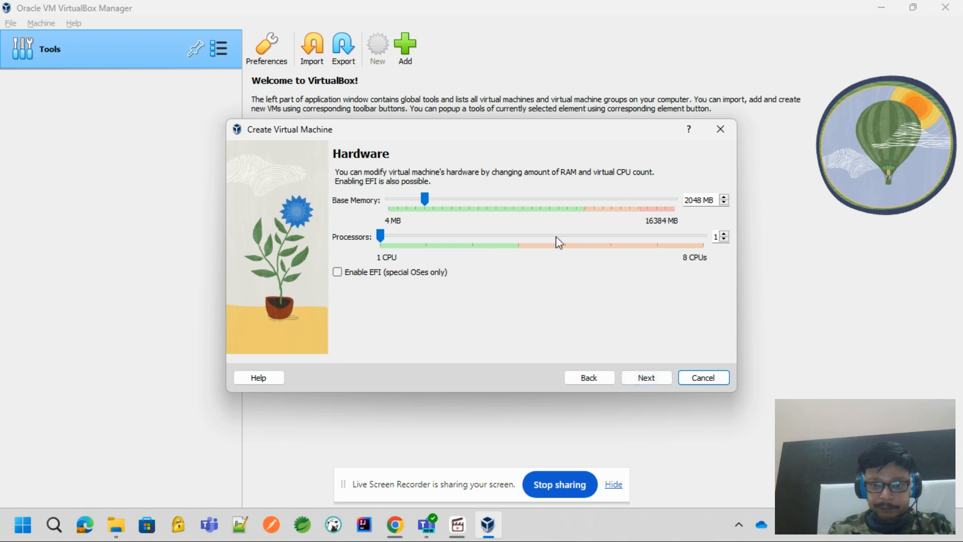
# Give the new machine 11264 MB of base memory and 4 processors with EFI enabled, and continue to the hard disk settings
pyautogui.click(579, 195)
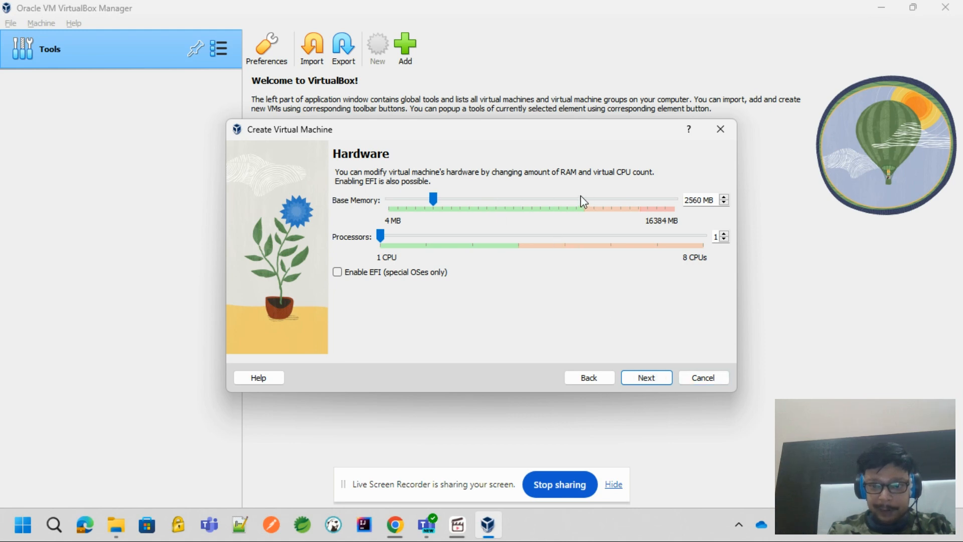
pyautogui.moveTo(580, 195); pyautogui.dragTo(580, 194)
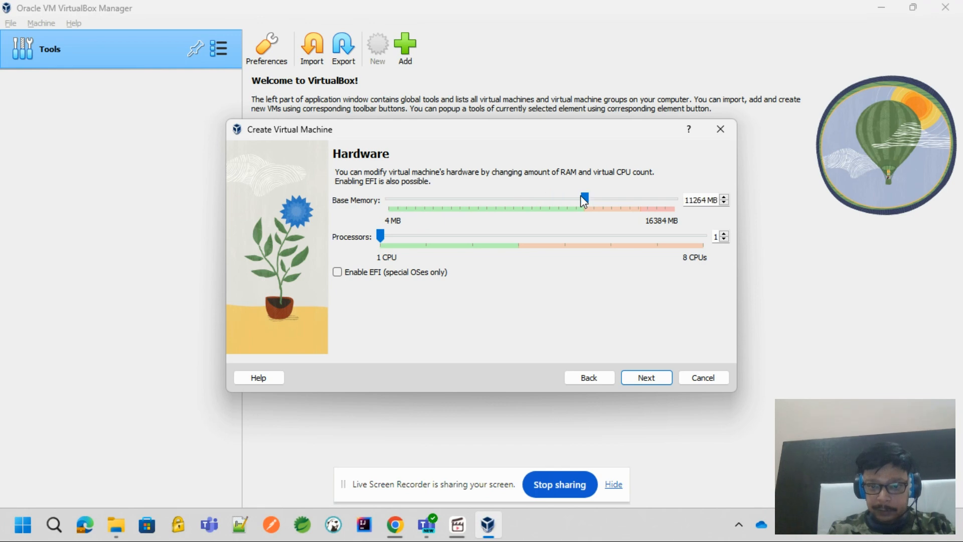
pyautogui.moveTo(512, 236); pyautogui.dragTo(511, 235)
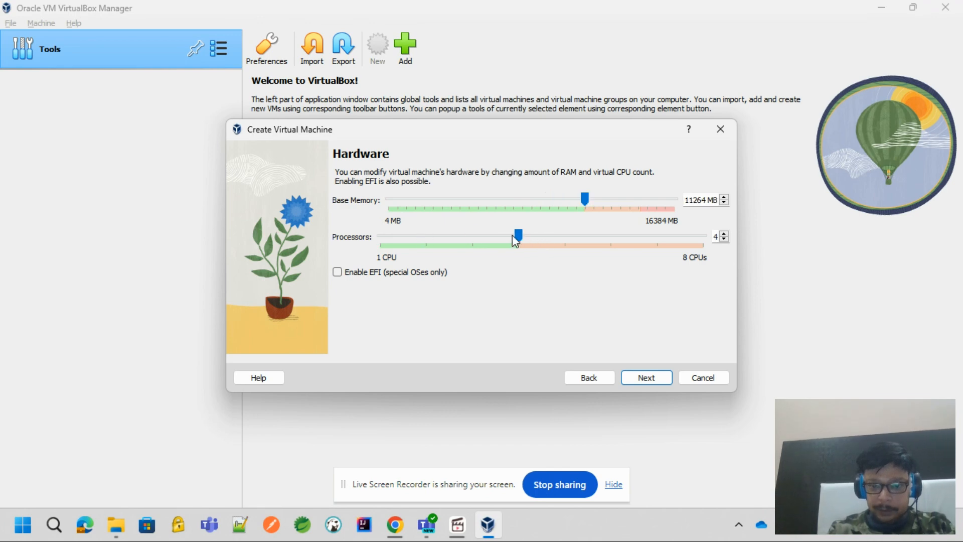
pyautogui.click(395, 274)
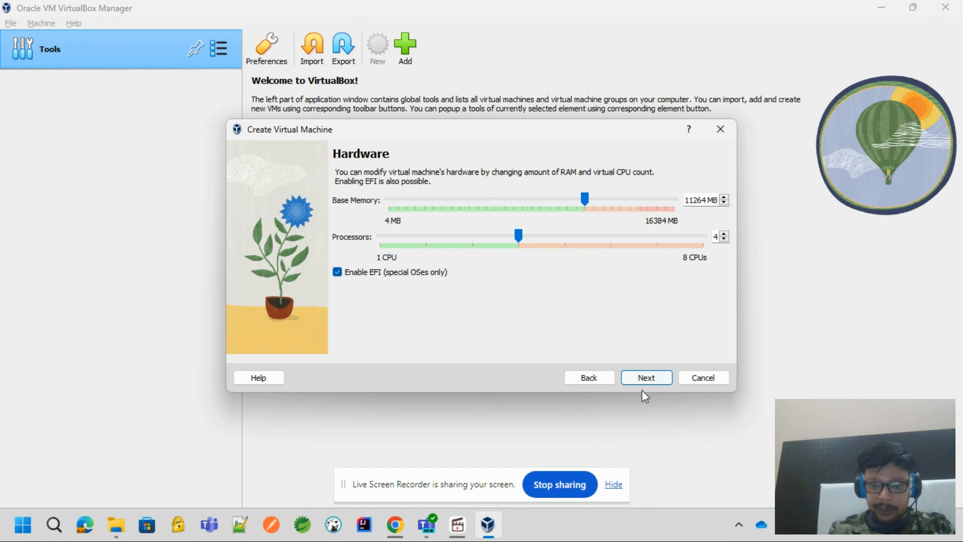
pyautogui.click(654, 378)
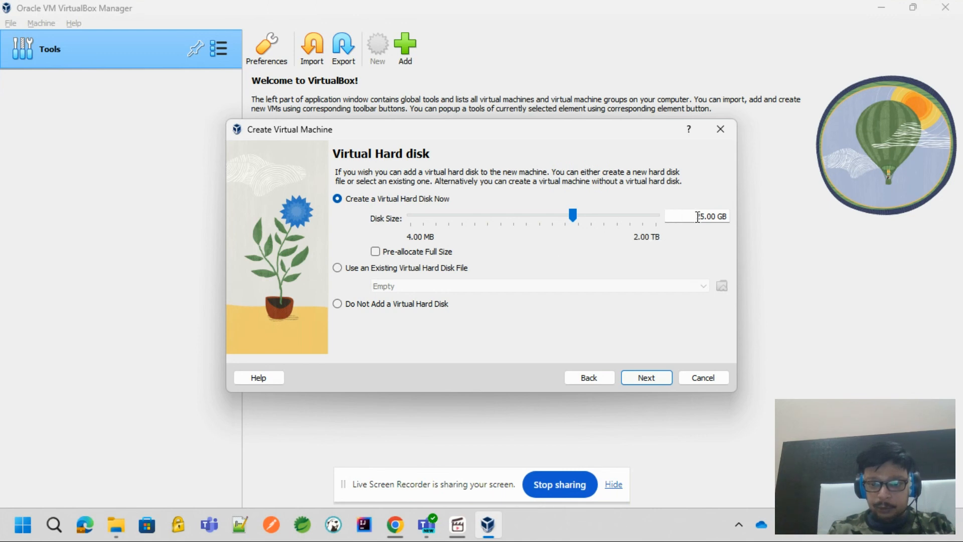
# Set the new virtual hard disk's size to 35 GB and finish creating the machine
pyautogui.write('3')
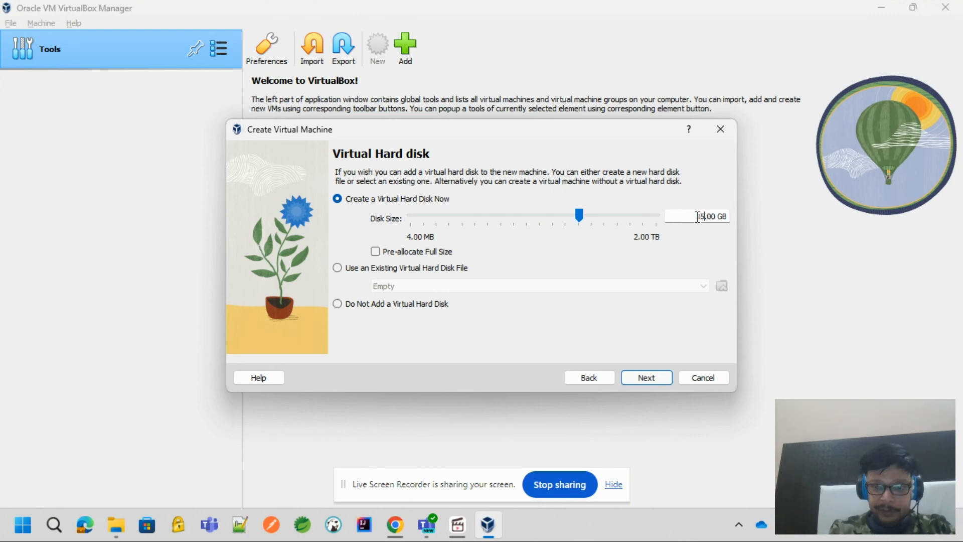
pyautogui.click(647, 378)
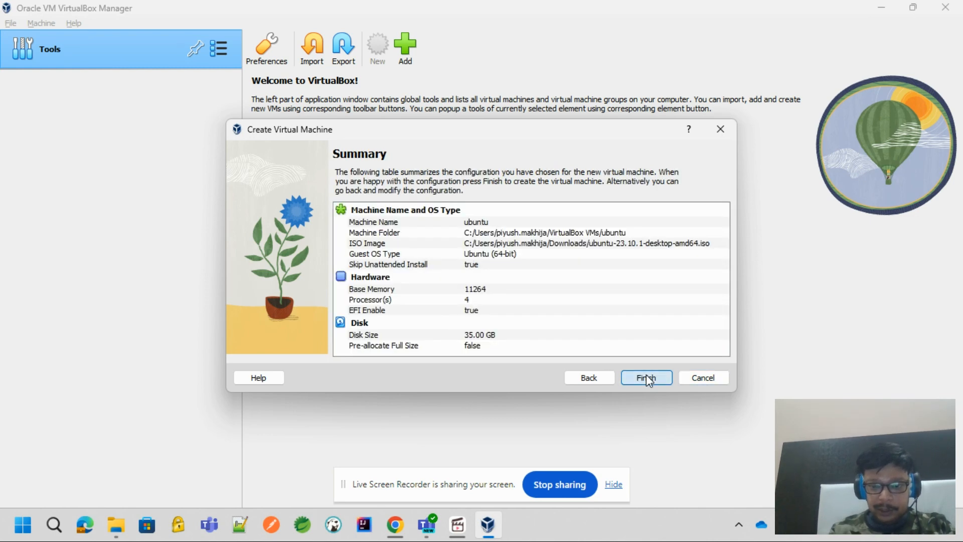
pyautogui.click(647, 378)
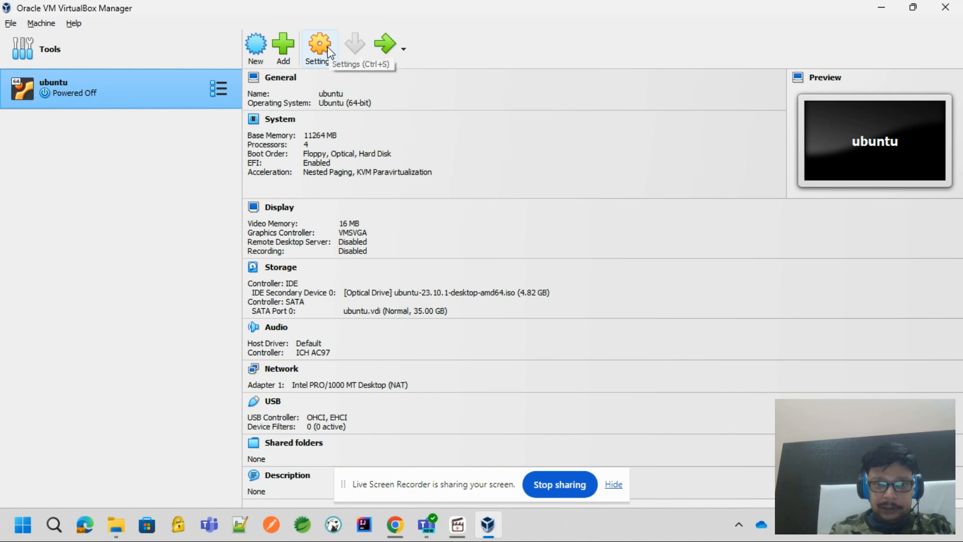
# Set both the shared clipboard and drag'n'drop to Bidirectional in the ubuntu machine's settings
pyautogui.click(330, 53)
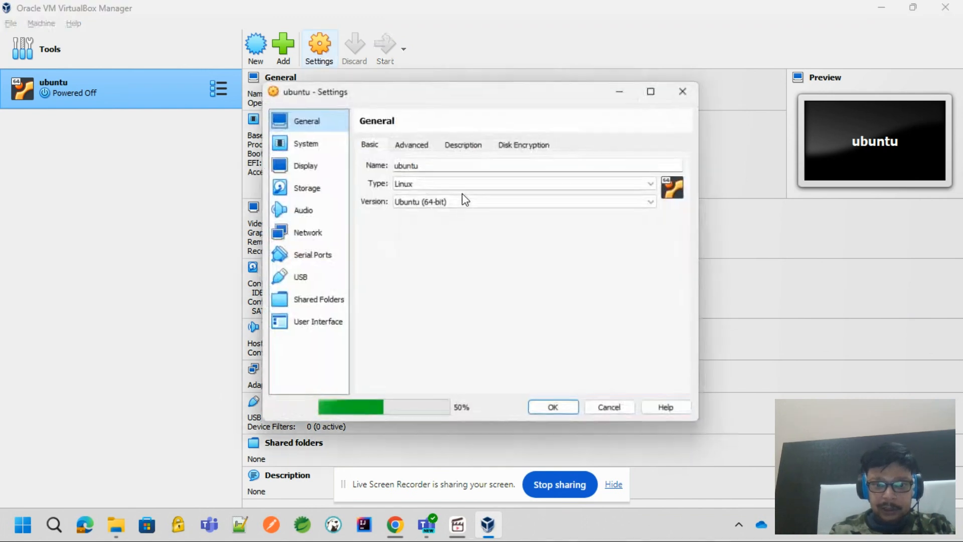
pyautogui.click(421, 146)
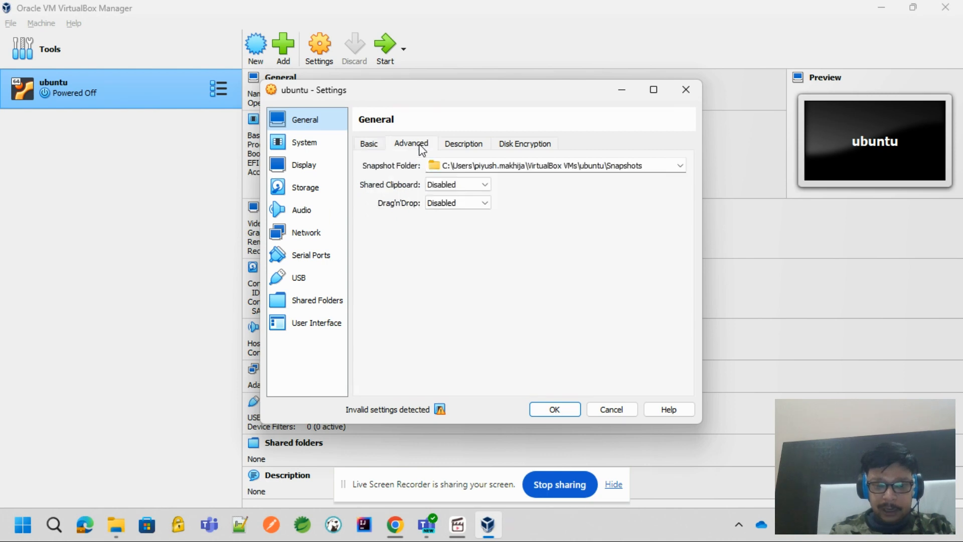
pyautogui.click(461, 185)
pyautogui.click(450, 223)
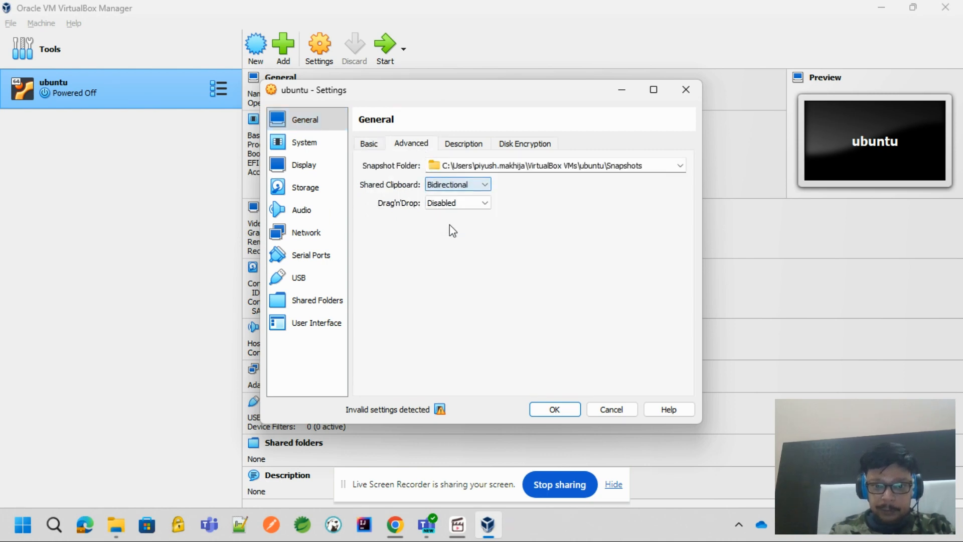
pyautogui.click(451, 203)
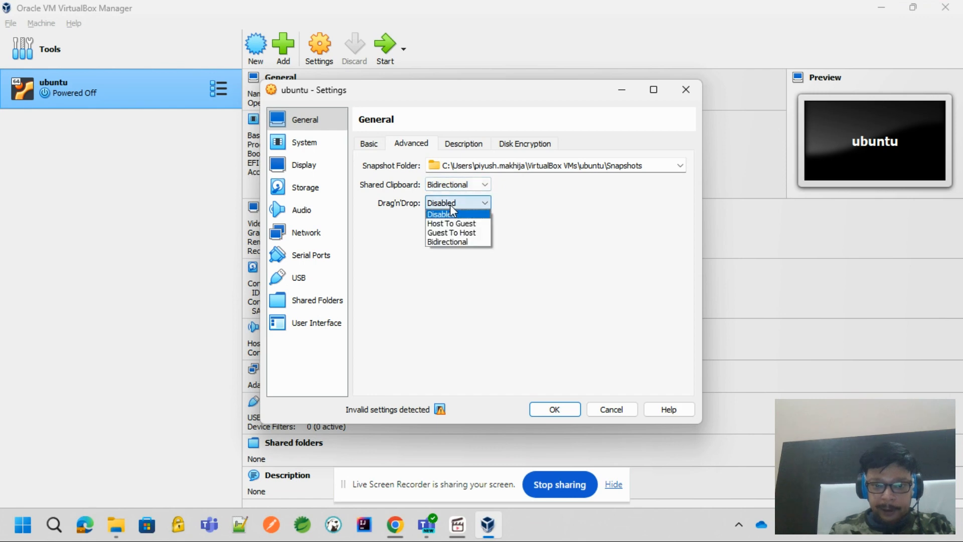
pyautogui.click(451, 242)
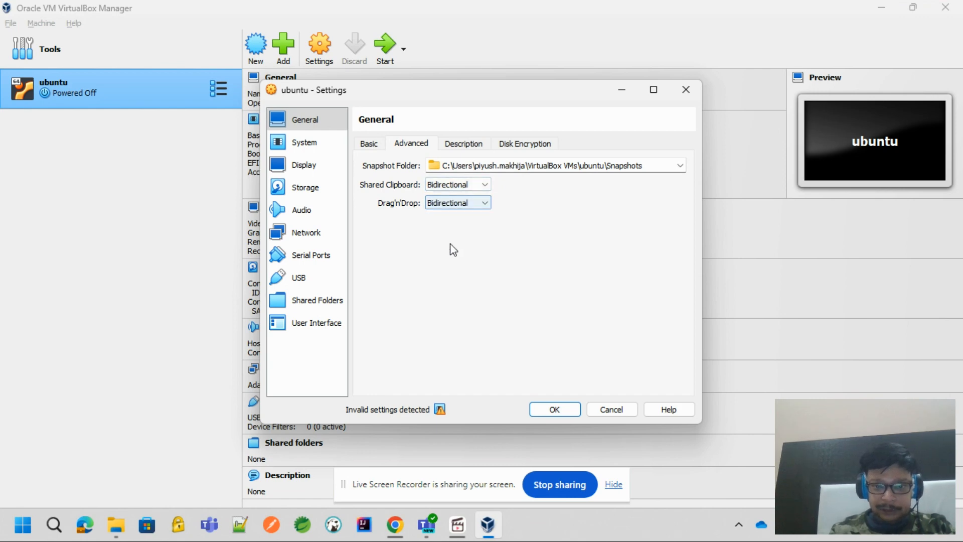
# Arrange the boot order as Optical, Hard Disk, Network, Floppy, with Floppy disabled and Network enabled
pyautogui.click(310, 144)
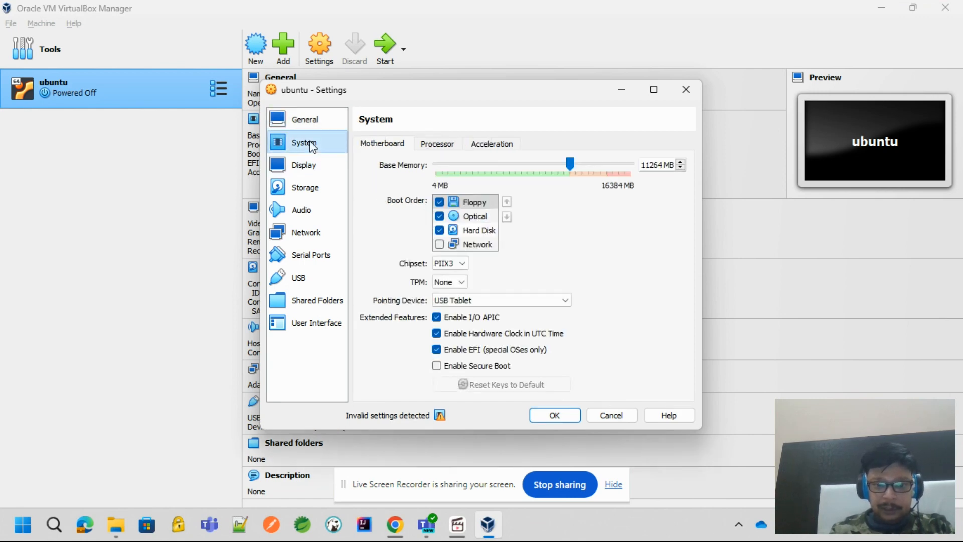
pyautogui.click(439, 202)
pyautogui.click(451, 216)
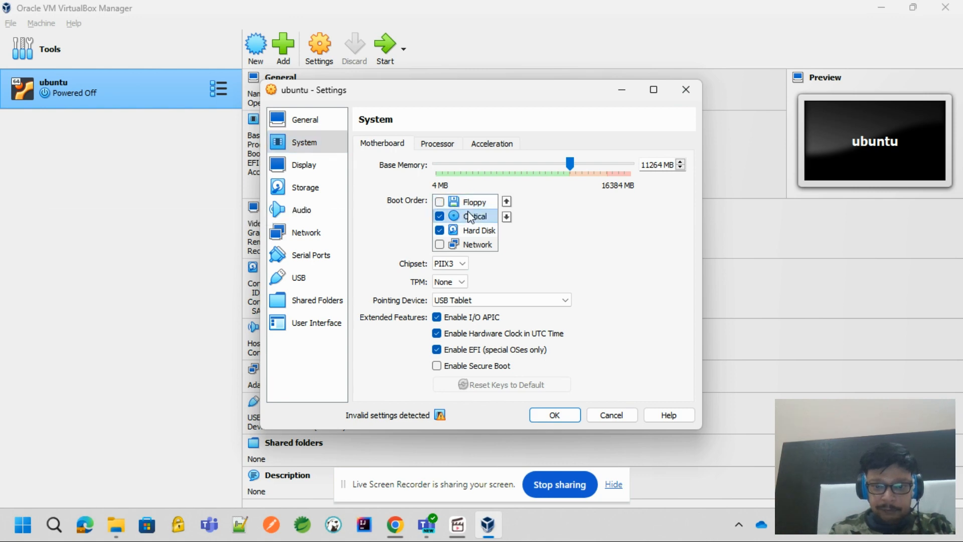
pyautogui.click(505, 200)
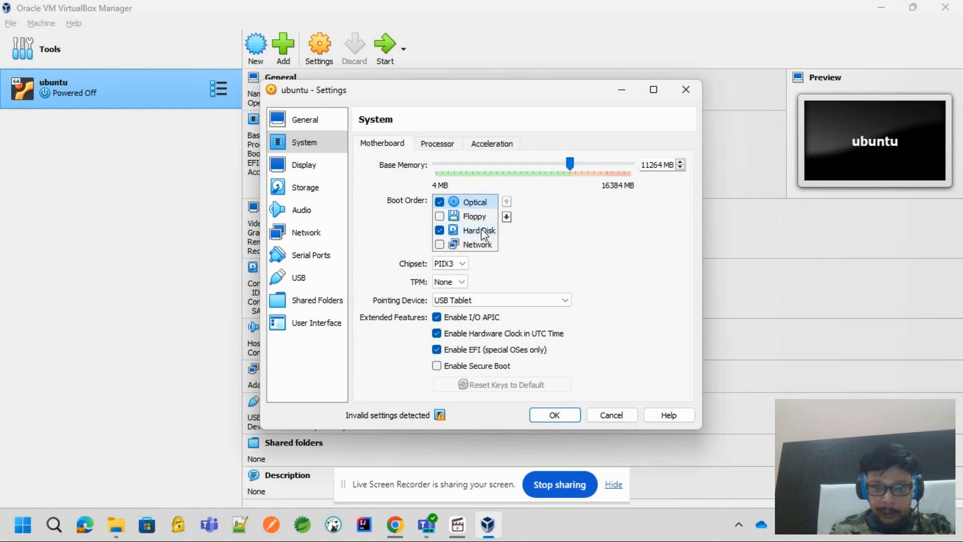
pyautogui.click(481, 229)
pyautogui.click(506, 201)
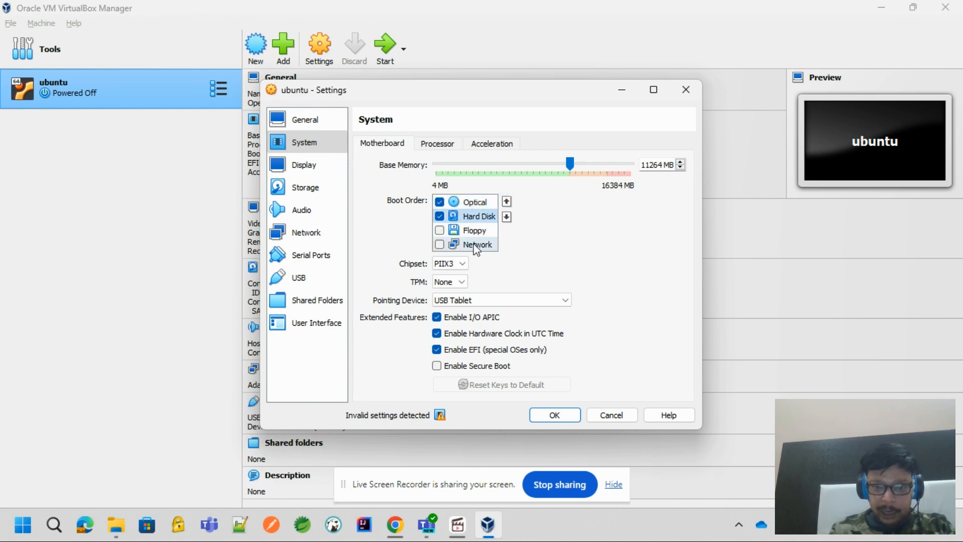
pyautogui.click(475, 245)
pyautogui.click(506, 201)
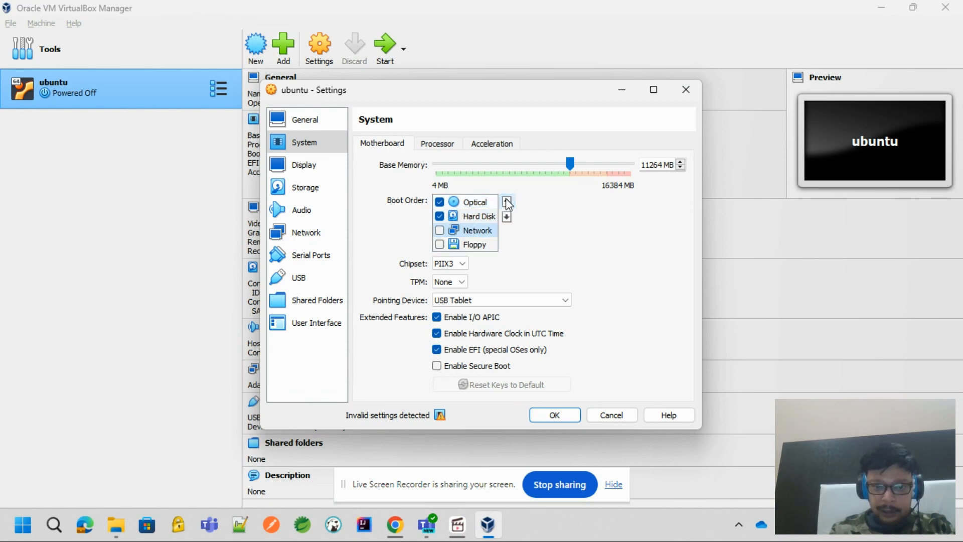
pyautogui.click(439, 231)
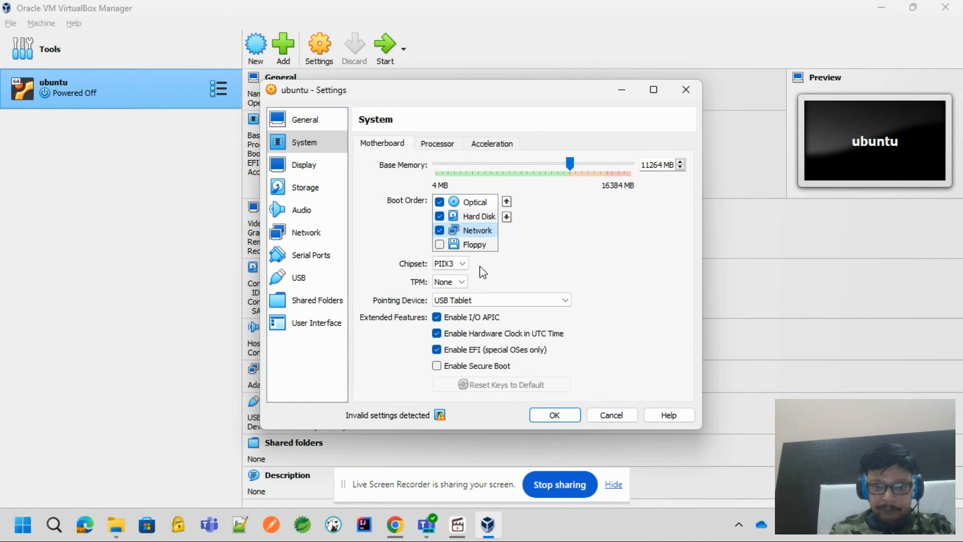
# Set the TPM version to v2.0 and reduce the machine's base memory to 8192 MB
pyautogui.click(456, 265)
pyautogui.click(452, 275)
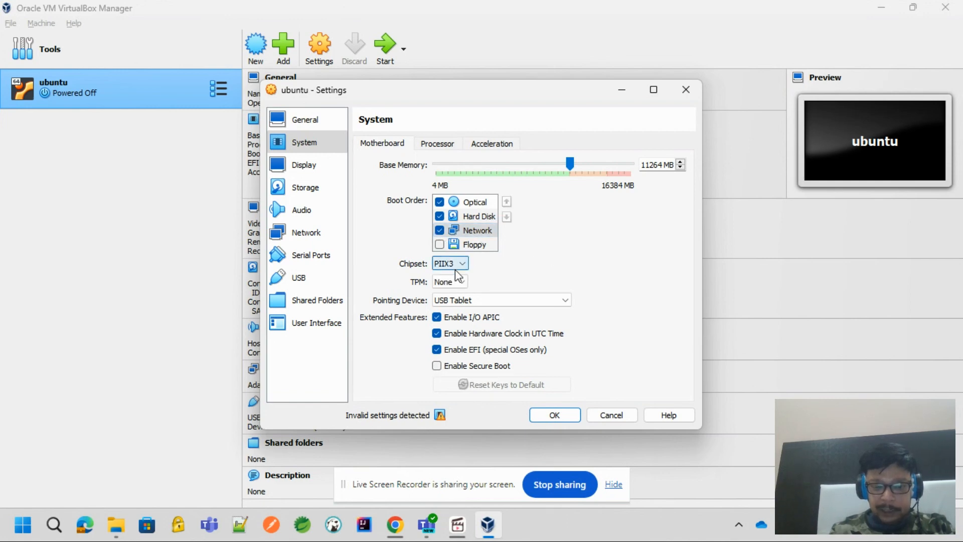
pyautogui.click(456, 282)
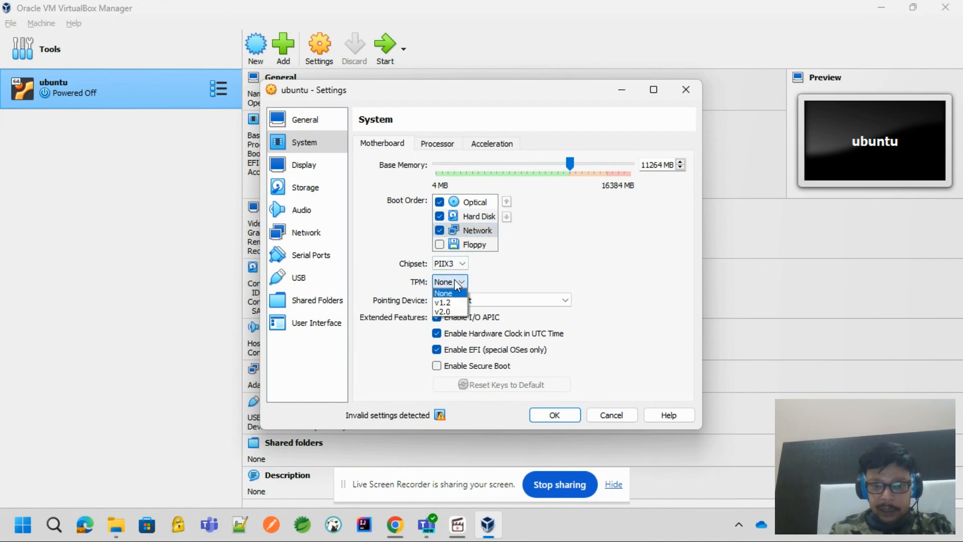
pyautogui.click(449, 313)
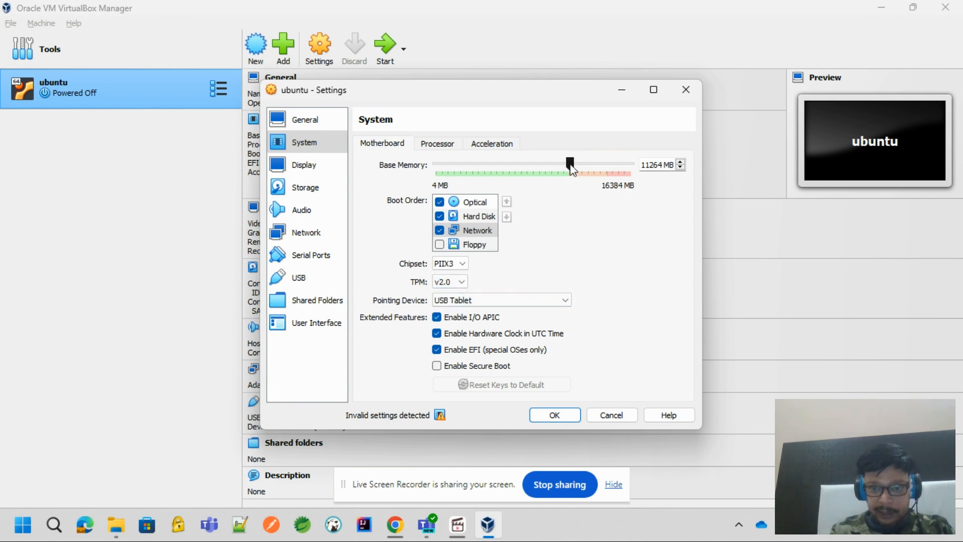
pyautogui.moveTo(440, 418)
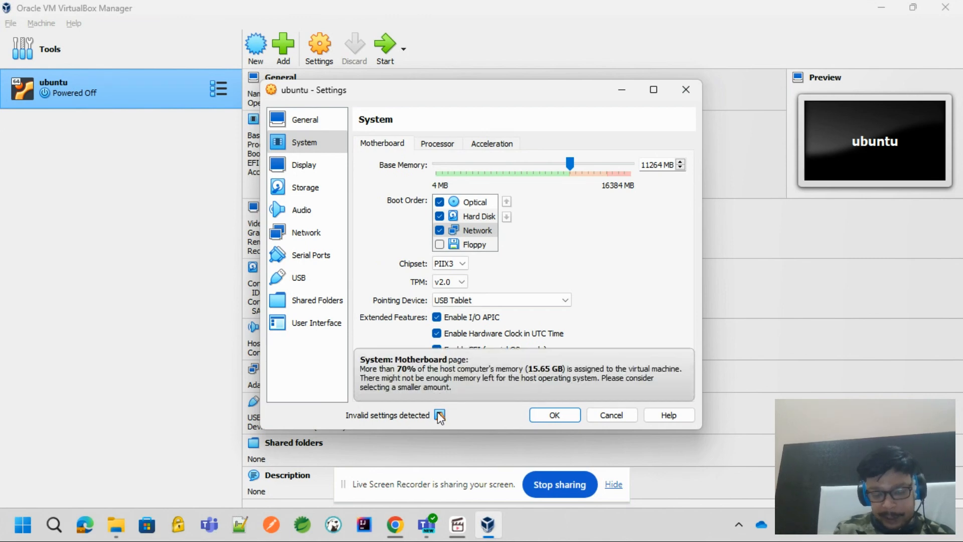
pyautogui.moveTo(569, 164); pyautogui.dragTo(535, 166)
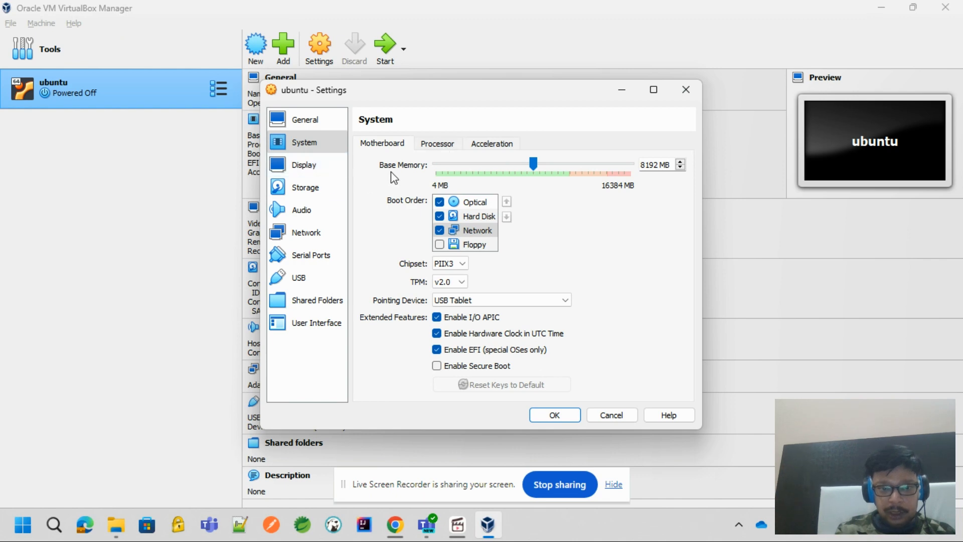
# Set the display's video memory to 128 MB and enable audio input for the machine
pyautogui.click(311, 171)
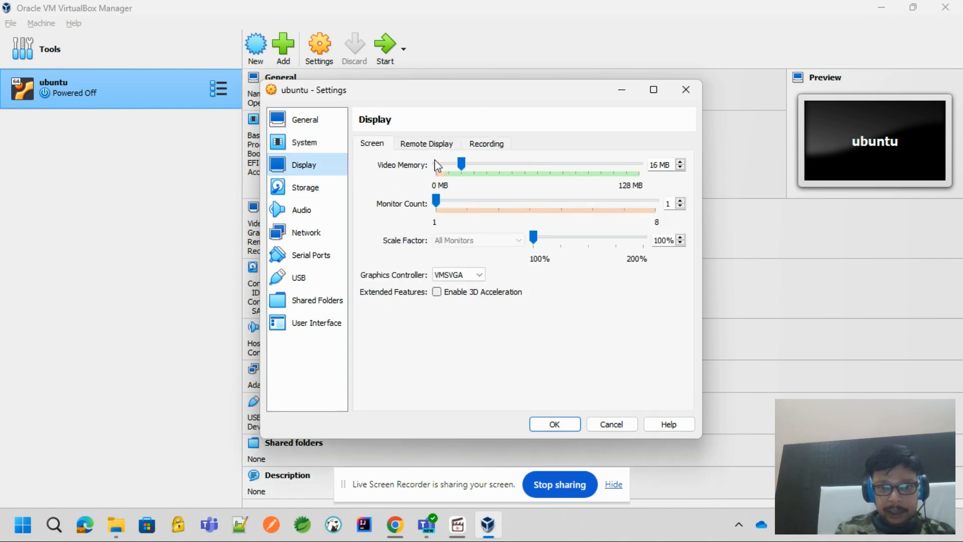
pyautogui.moveTo(460, 163); pyautogui.dragTo(706, 172)
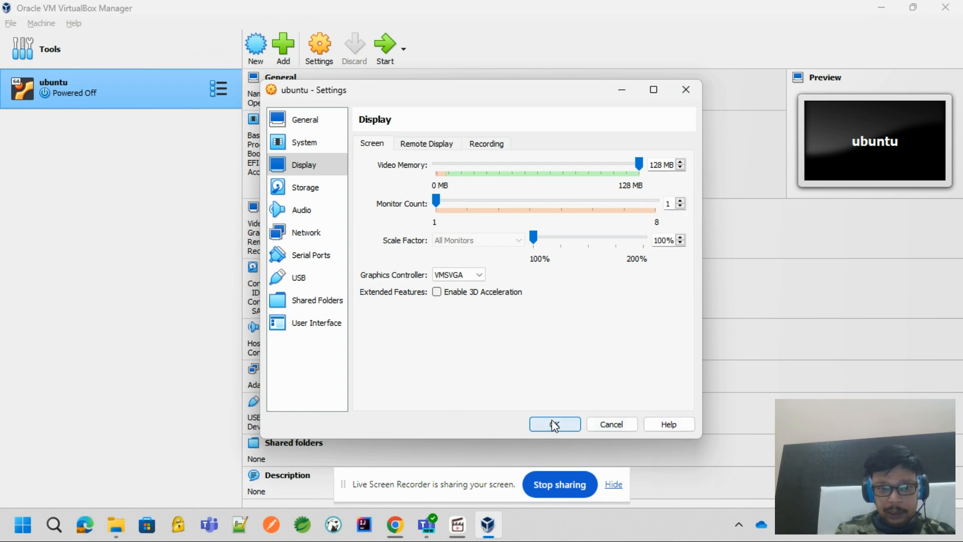
pyautogui.click(300, 215)
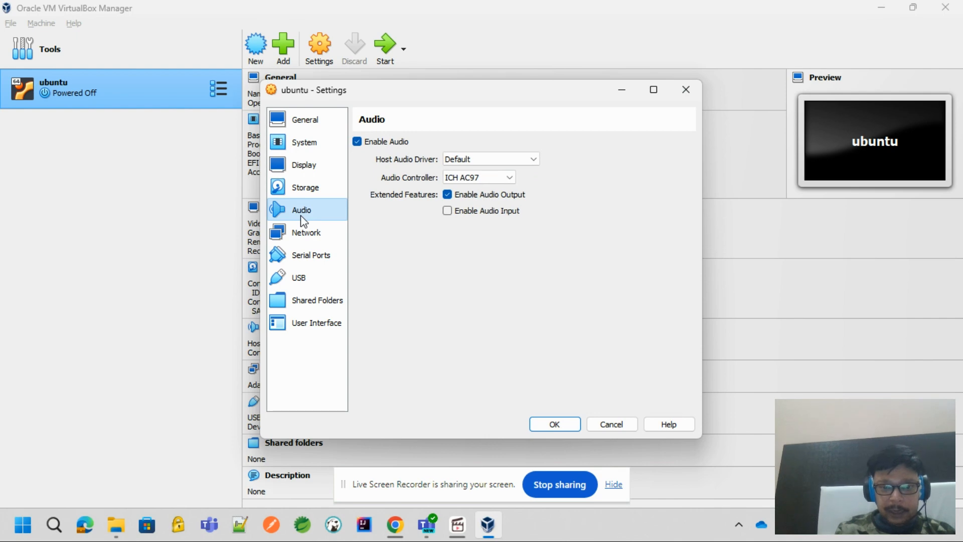
pyautogui.click(474, 214)
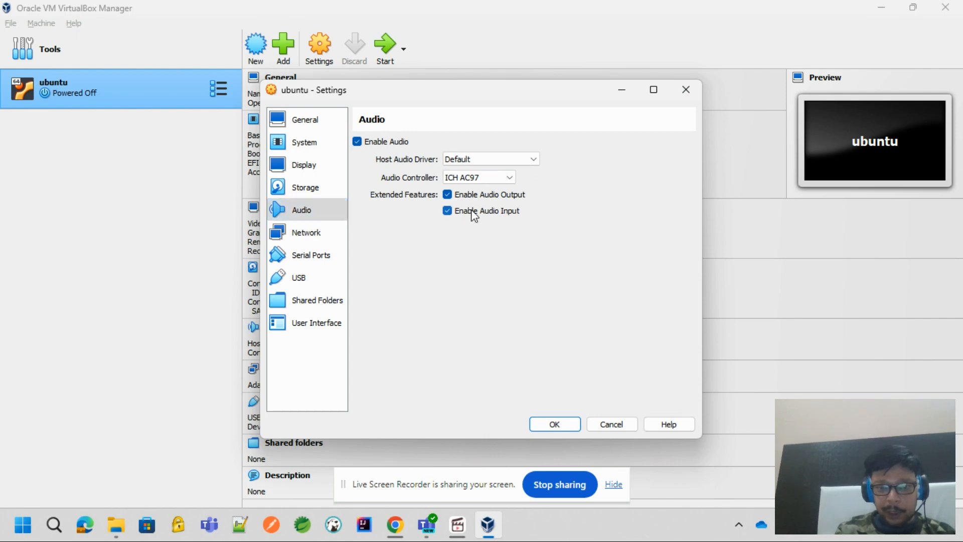
# Apply the machine settings and start the ubuntu virtual machine in a maximized window with its finished notifications cleared
pyautogui.click(554, 424)
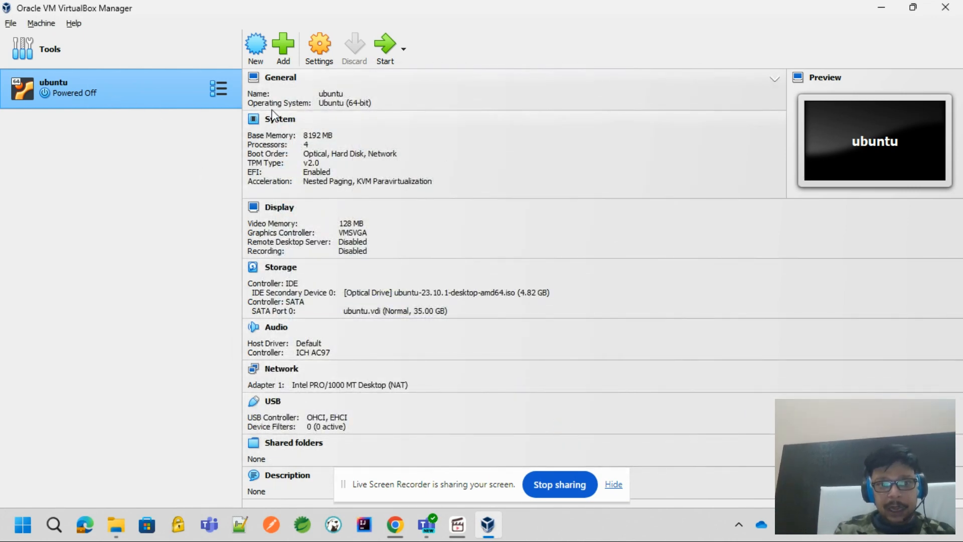
pyautogui.click(382, 59)
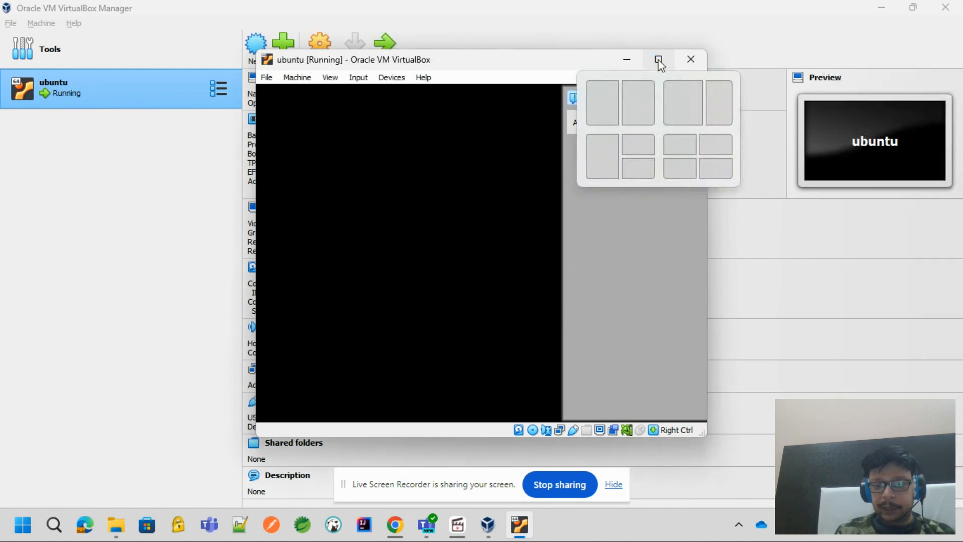
pyautogui.click(658, 59)
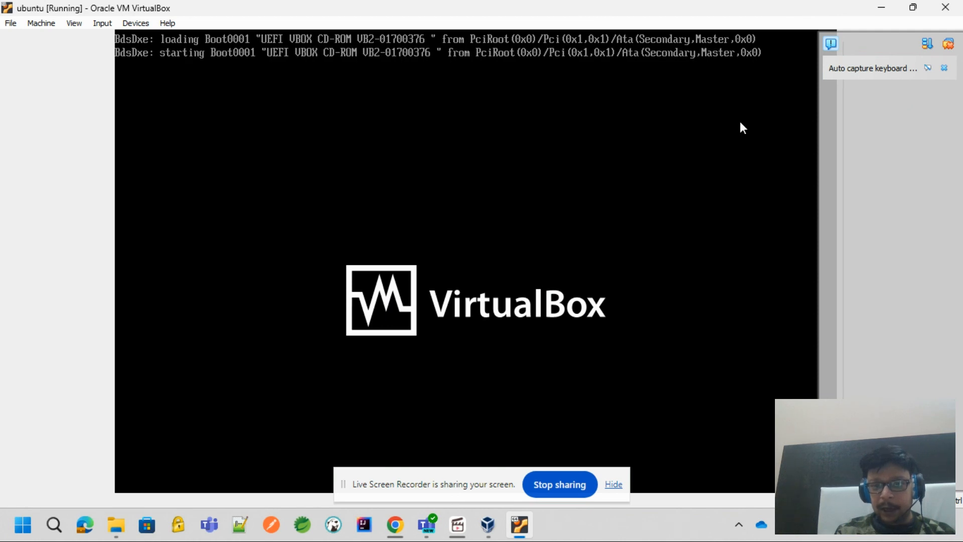
pyautogui.click(949, 49)
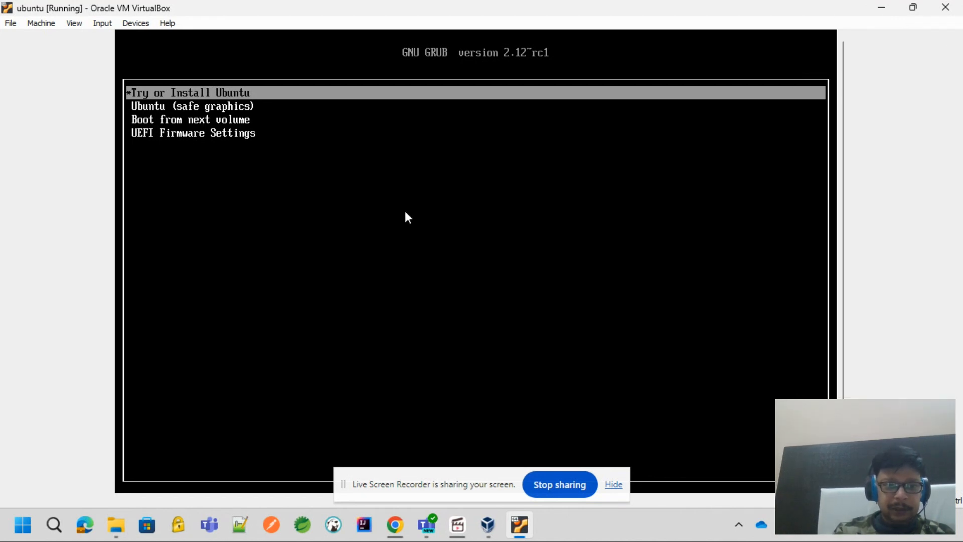
# Boot the Ubuntu (safe graphics) entry from the GRUB menu and clear the mouse integration notification
pyautogui.press('Down')
pyautogui.press('Down')
pyautogui.press('Down')
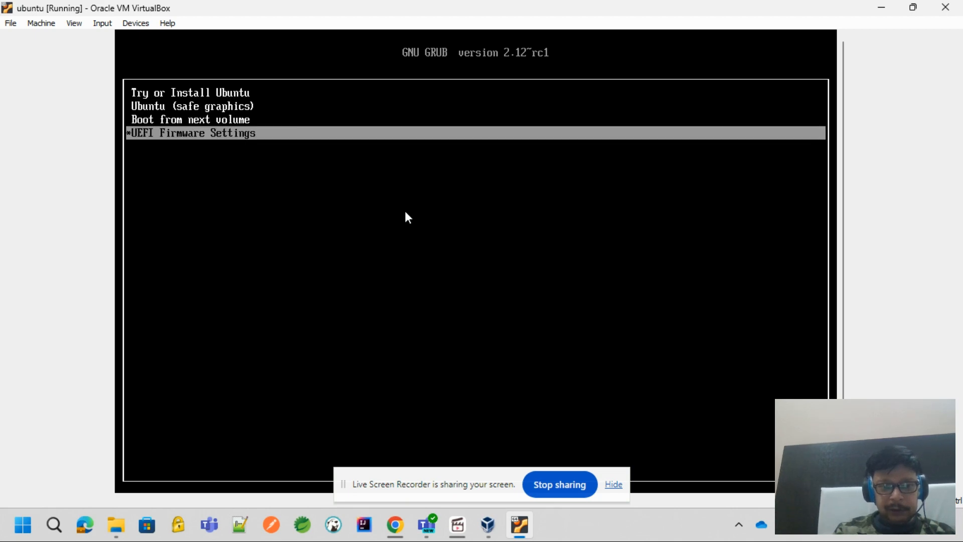
pyautogui.press('Up')
pyautogui.press('Up')
pyautogui.press('Up')
pyautogui.press('Down')
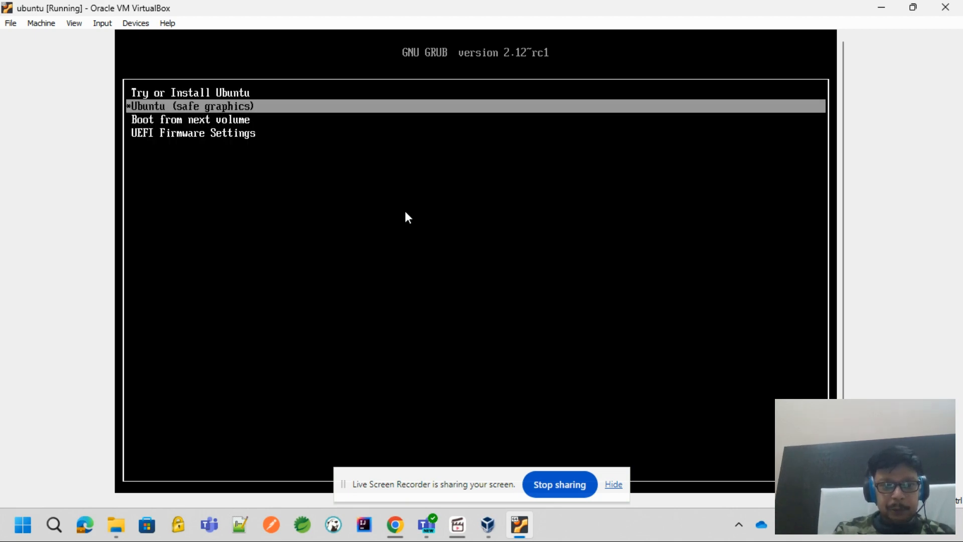
pyautogui.press('Return')
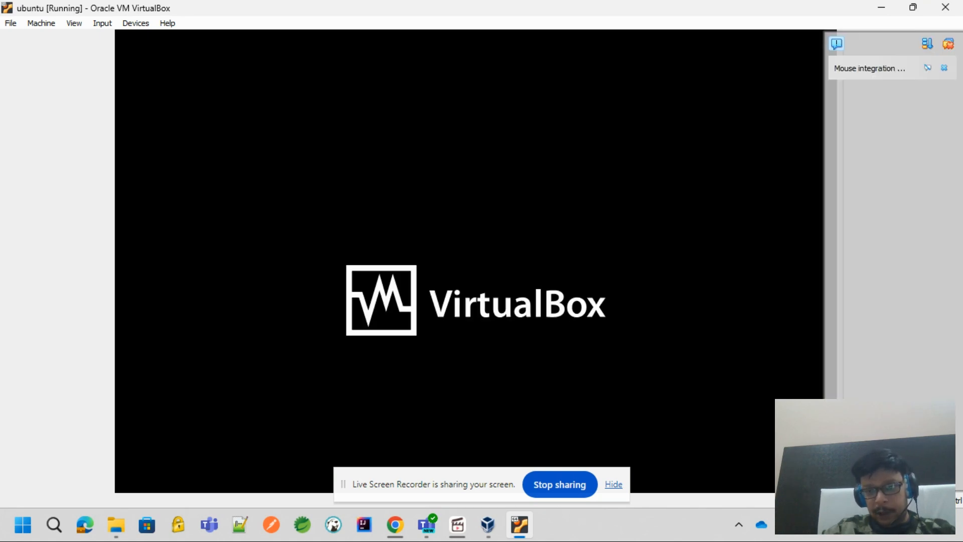
pyautogui.click(951, 45)
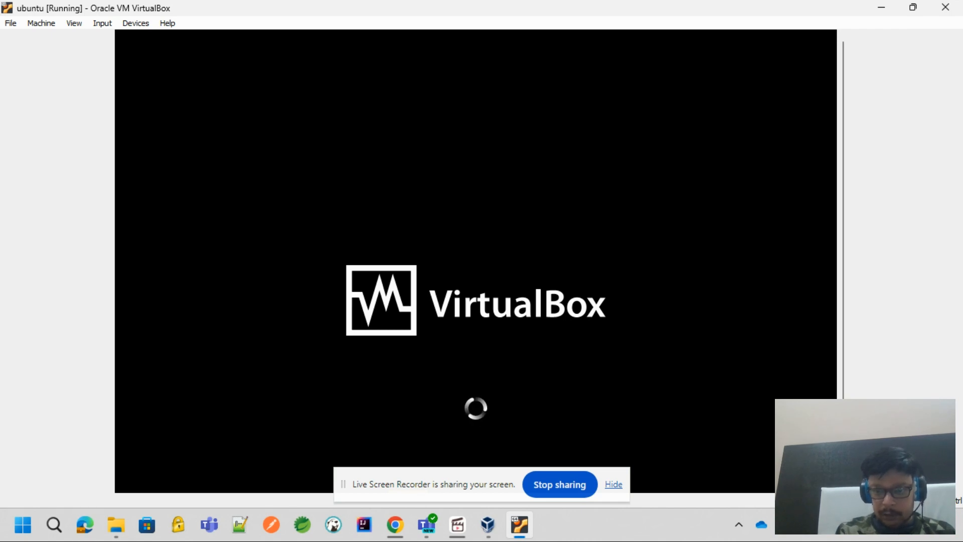
pyautogui.click(779, 357)
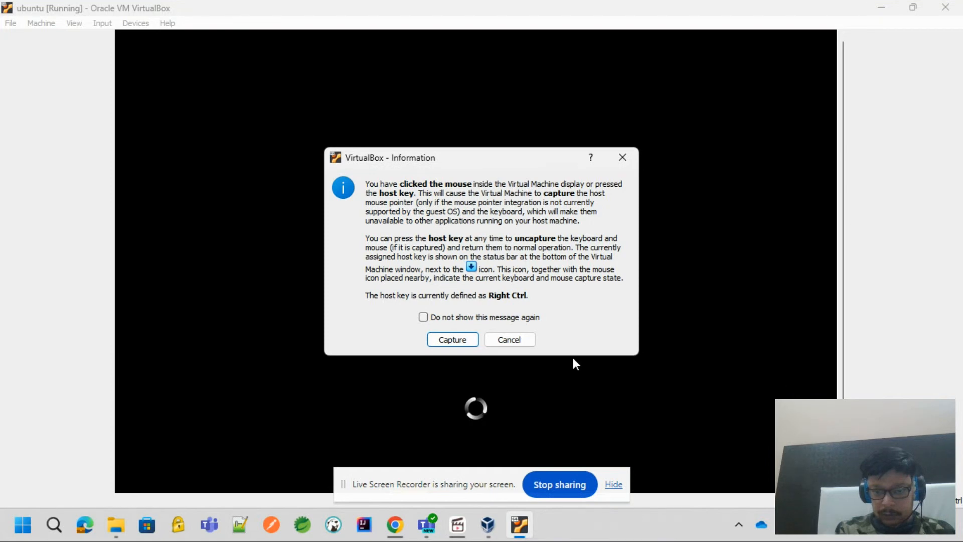
pyautogui.click(509, 340)
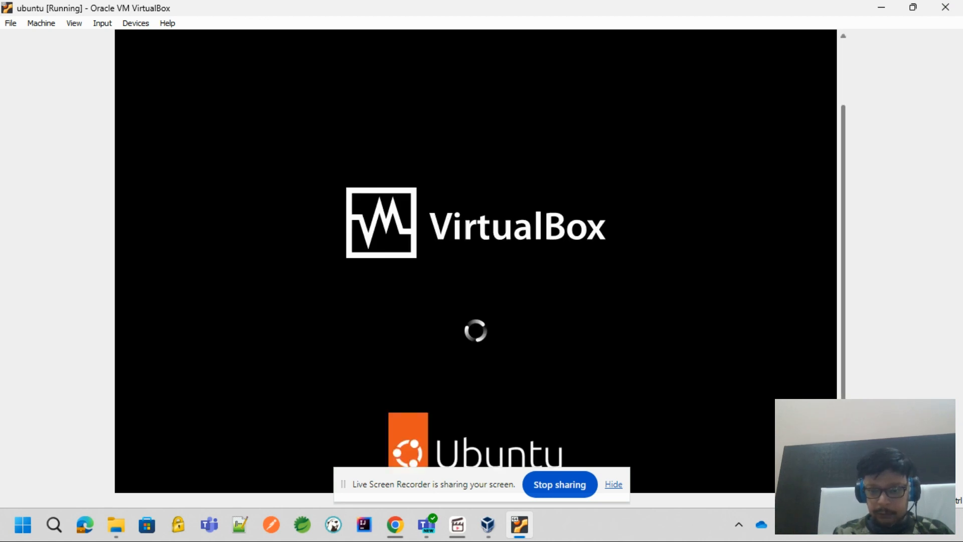
pyautogui.click(855, 531)
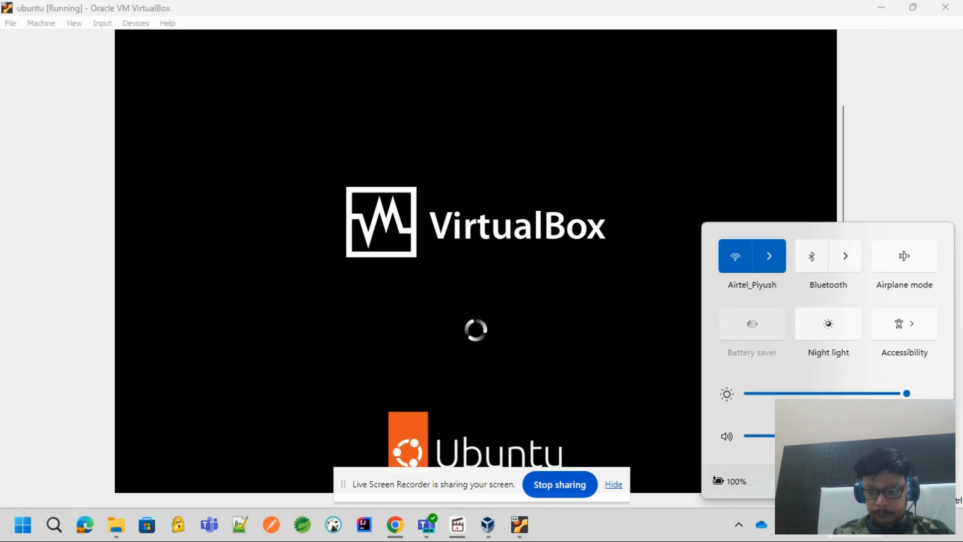
pyautogui.click(908, 183)
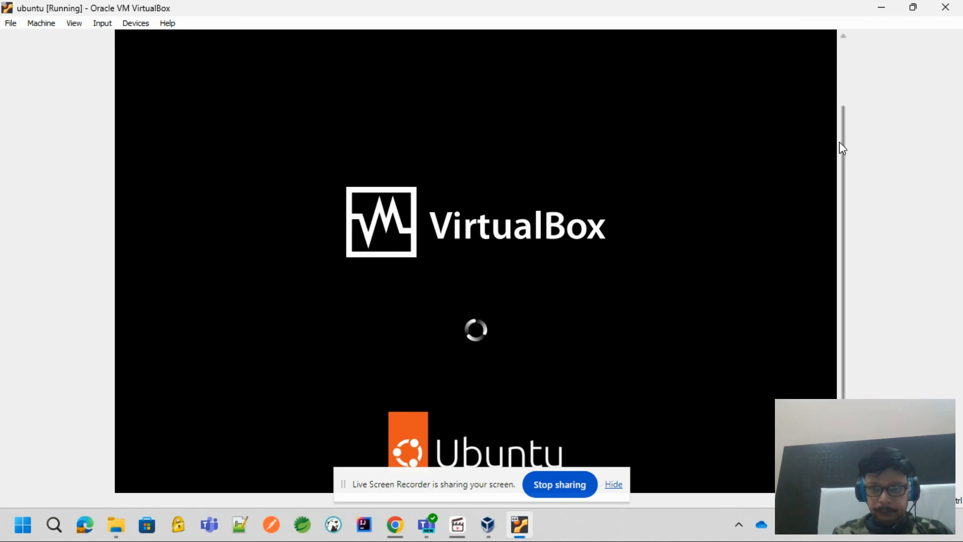
pyautogui.moveTo(843, 135)
pyautogui.mouseDown()
pyautogui.moveTo(846, 78)
pyautogui.moveTo(843, 141)
pyautogui.mouseUp()
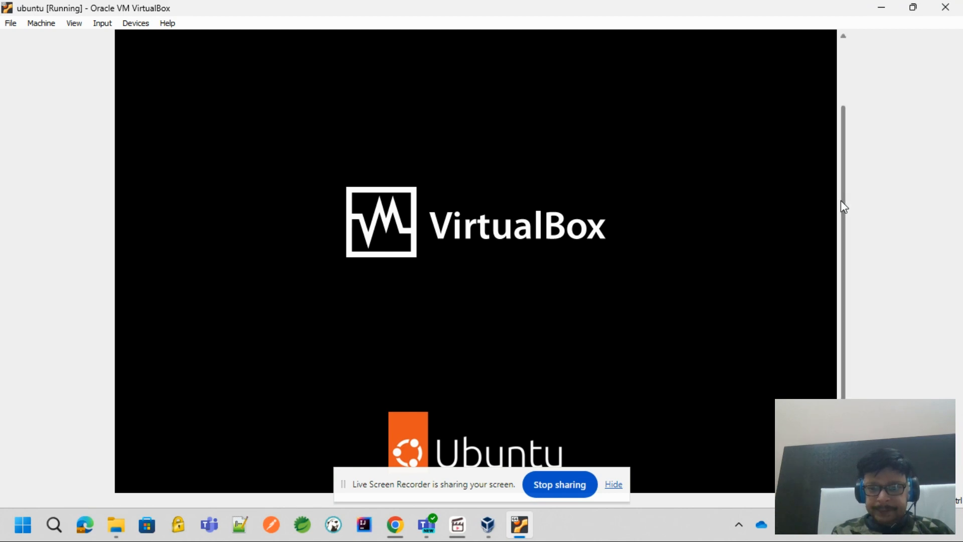
pyautogui.moveTo(842, 208); pyautogui.dragTo(844, 248)
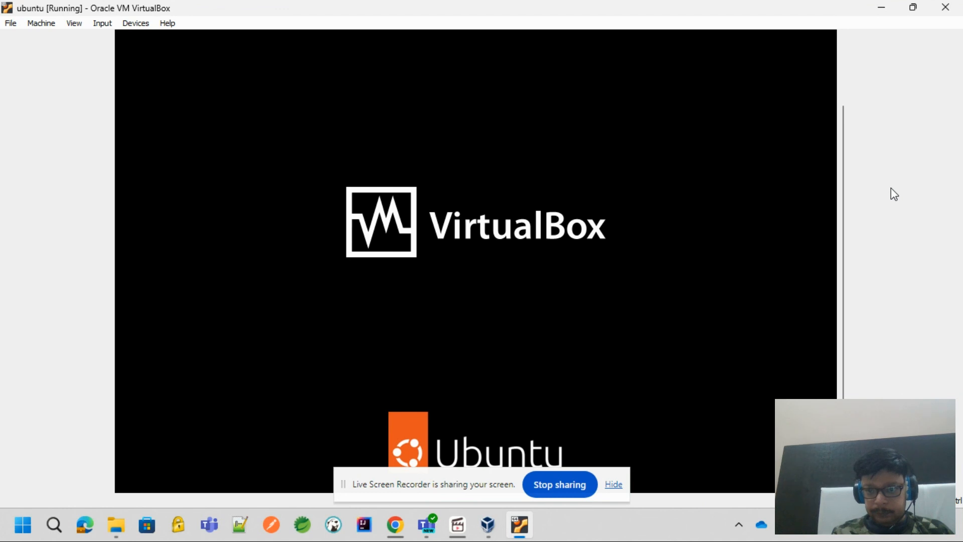
pyautogui.click(844, 92)
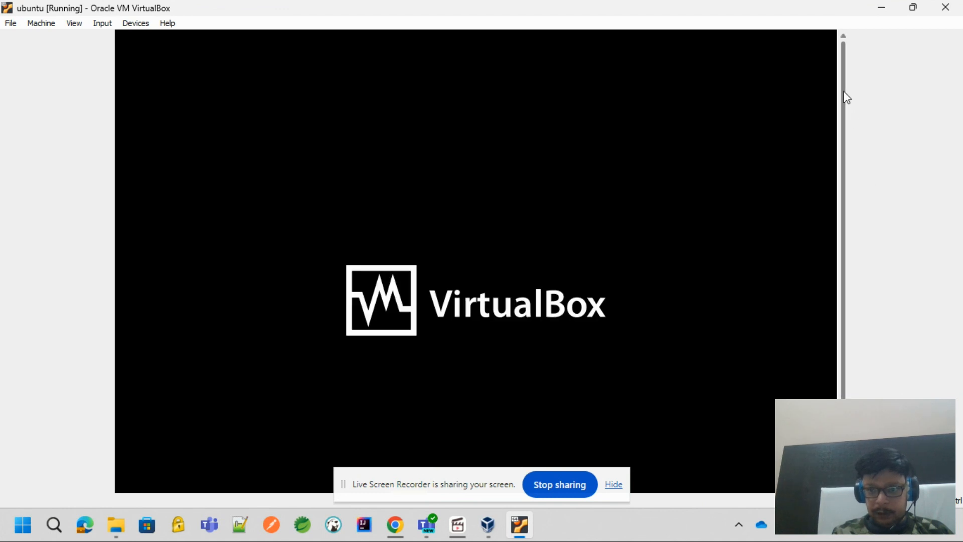
pyautogui.scroll(-3, 845, 97)
pyautogui.click(847, 79)
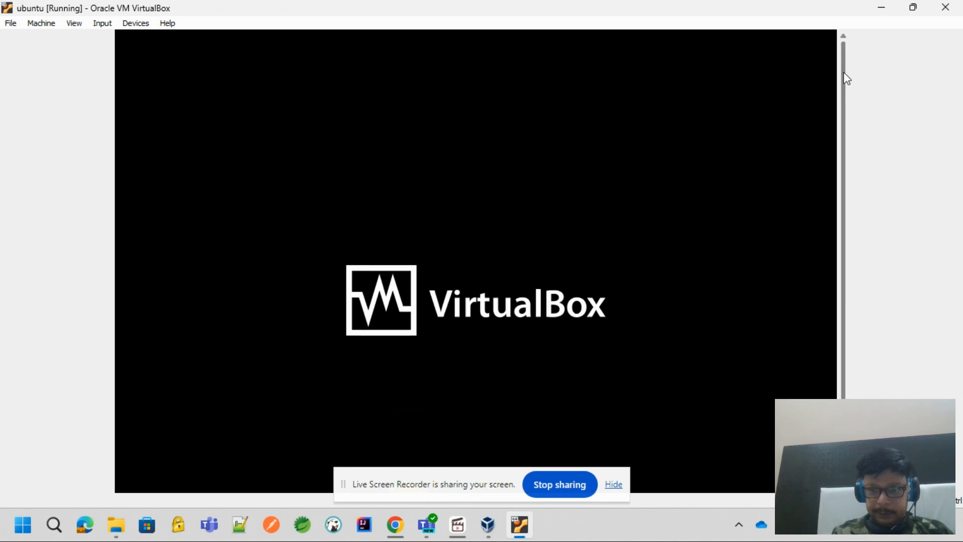
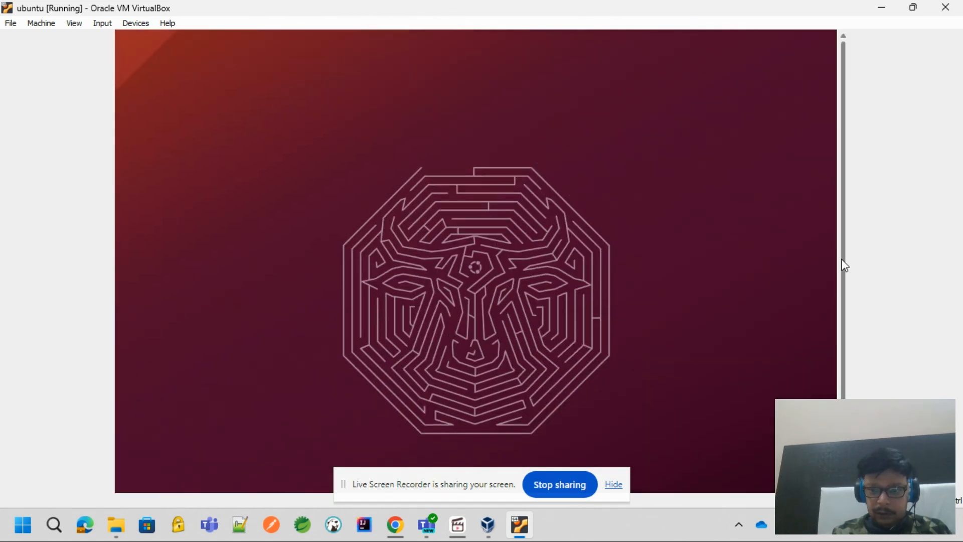
pyautogui.scroll(-3, 842, 262)
pyautogui.scroll(3, 839, 304)
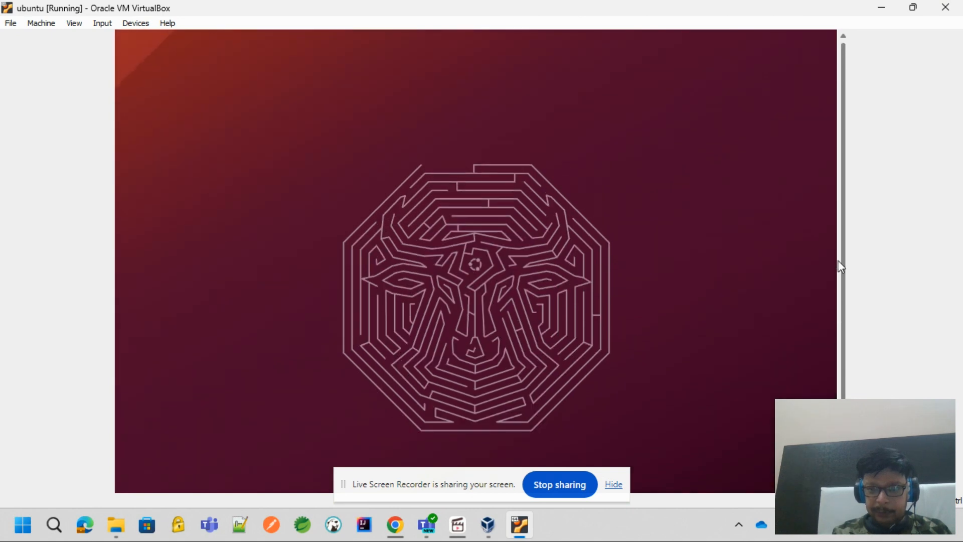
pyautogui.scroll(-3, 838, 273)
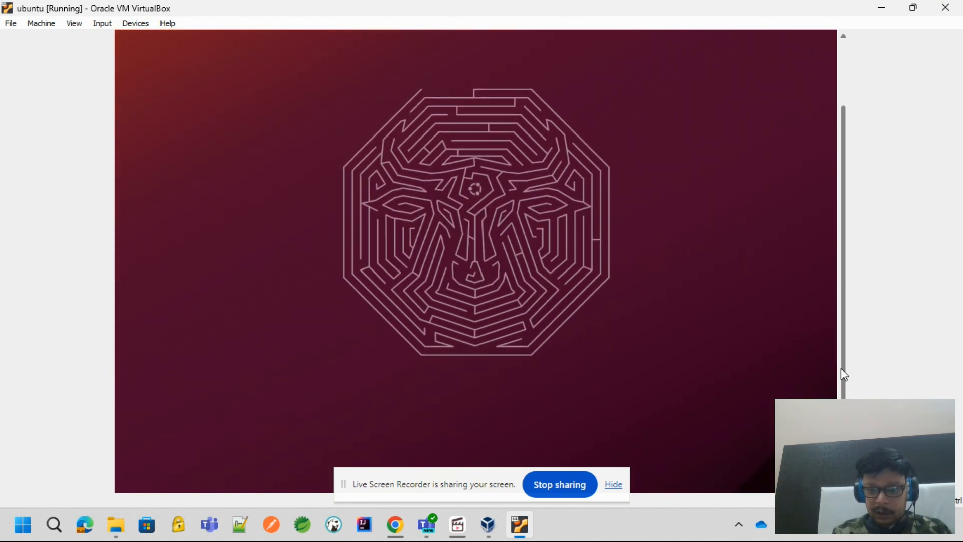
pyautogui.scroll(3, 840, 368)
pyautogui.scroll(-3, 838, 299)
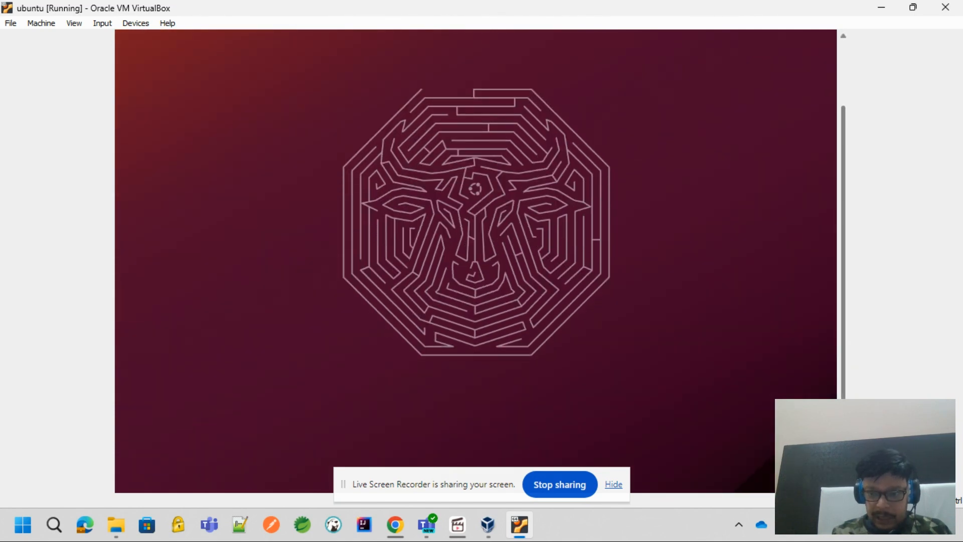
pyautogui.scroll(3, 839, 292)
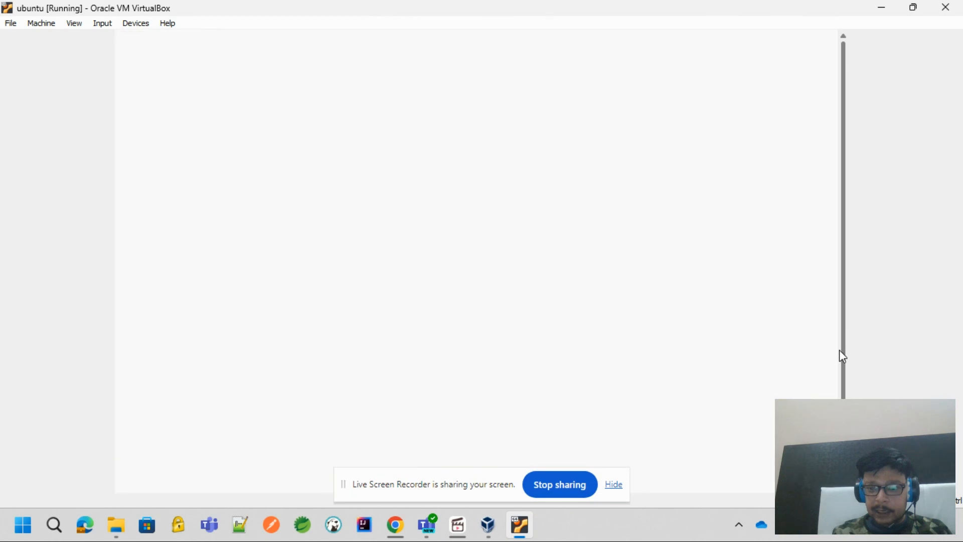
pyautogui.moveTo(844, 372); pyautogui.dragTo(837, 322)
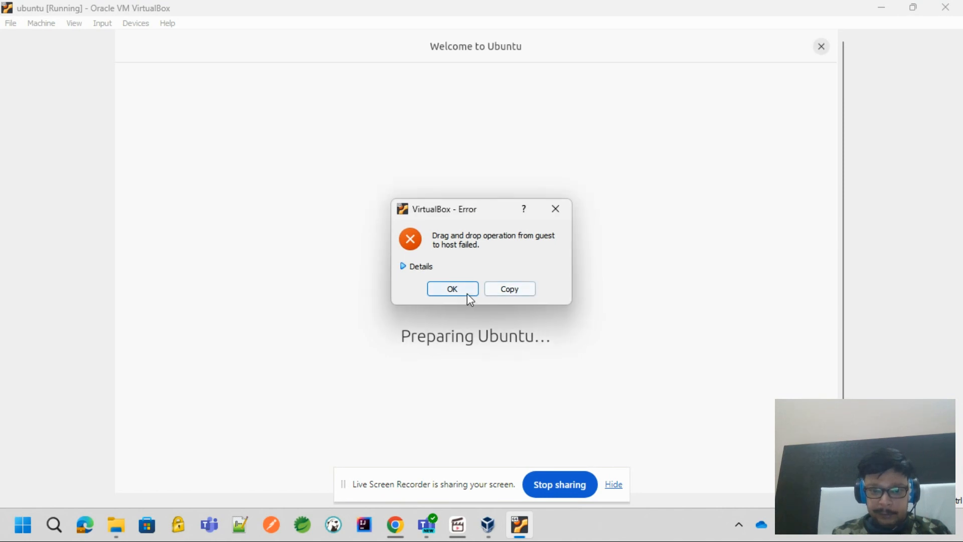
# Dismiss the drag and drop error and choose Install Ubuntu on the installer's welcome page
pyautogui.click(467, 293)
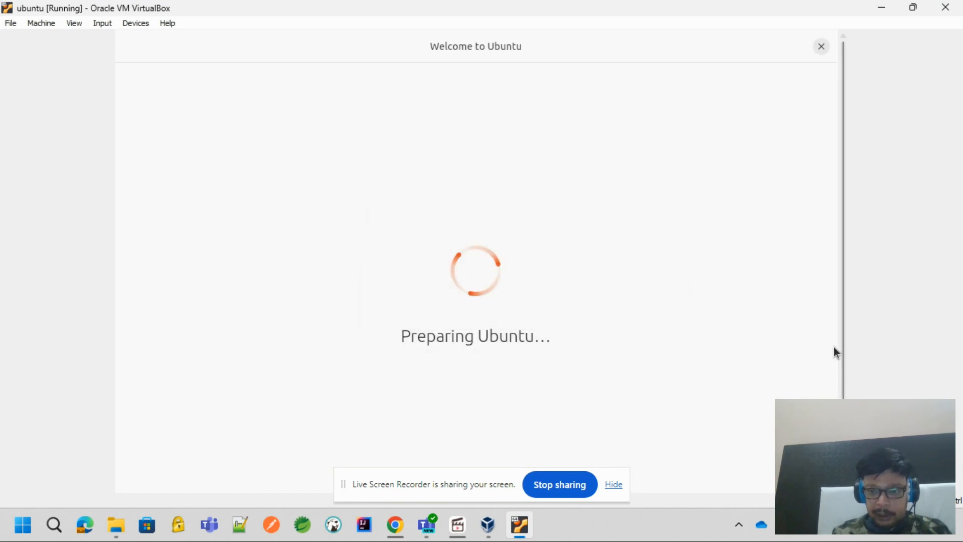
pyautogui.moveTo(844, 354); pyautogui.dragTo(846, 416)
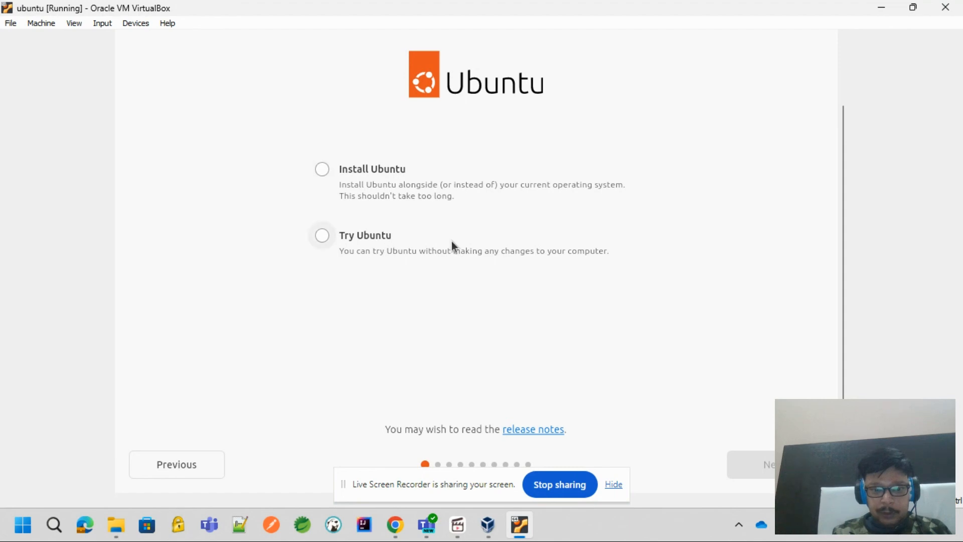
pyautogui.click(386, 167)
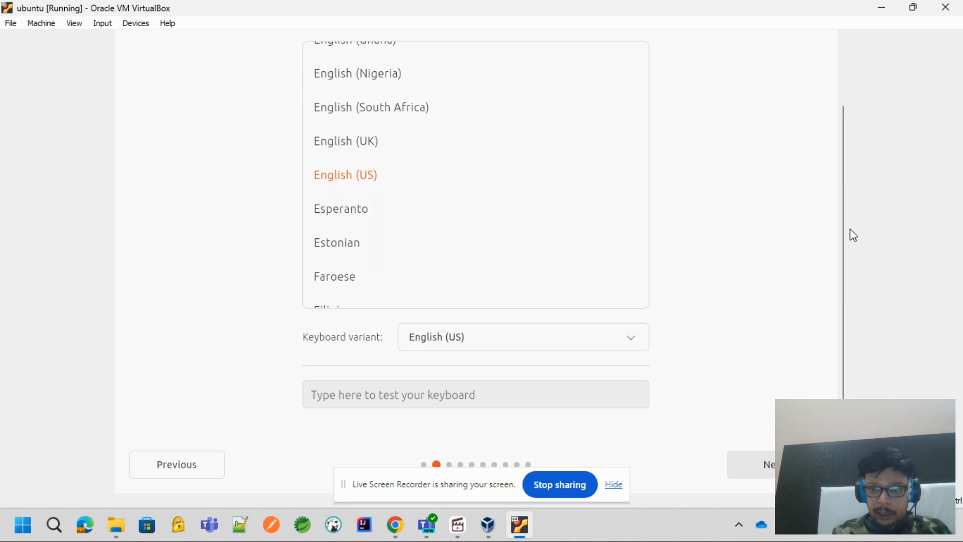
# Accept the English (US) keyboard layout and variant, and continue with the wired network connection
pyautogui.moveTo(845, 235)
pyautogui.mouseDown()
pyautogui.moveTo(843, 157)
pyautogui.moveTo(843, 238)
pyautogui.mouseUp()
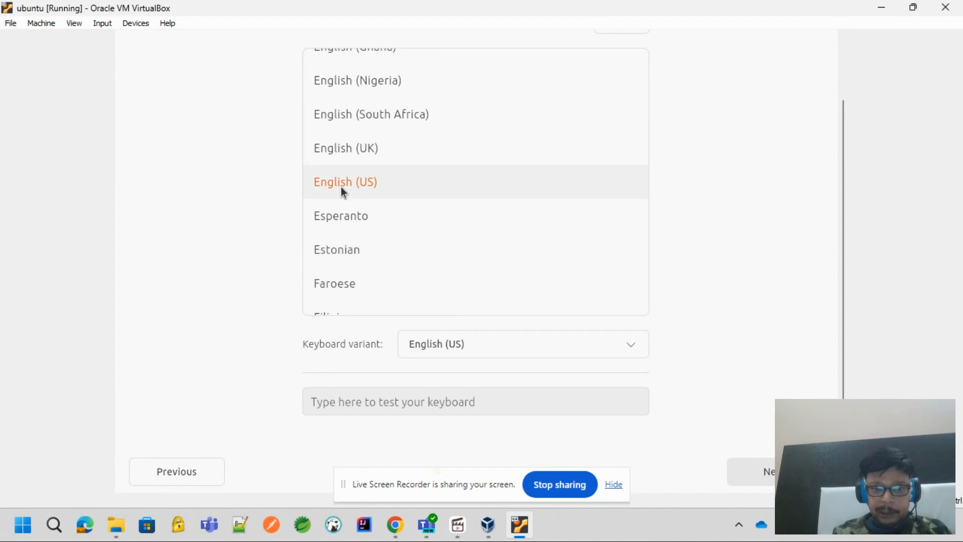
pyautogui.click(761, 465)
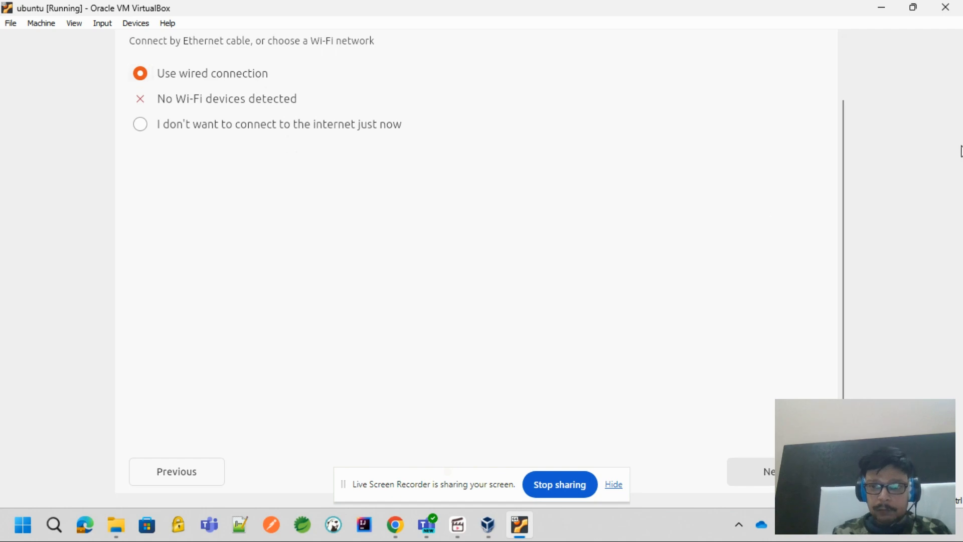
pyautogui.moveTo(843, 157); pyautogui.dragTo(842, 77)
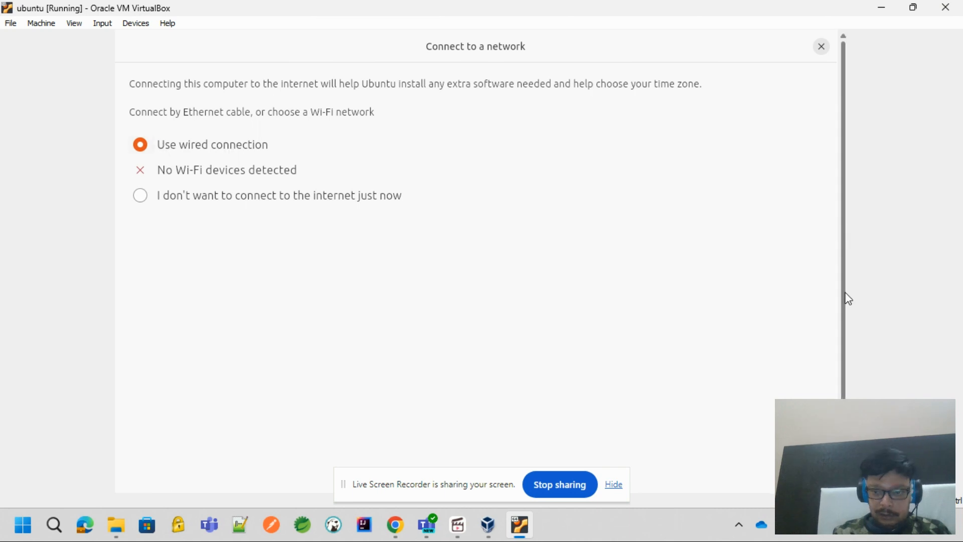
pyautogui.scroll(-2, 844, 299)
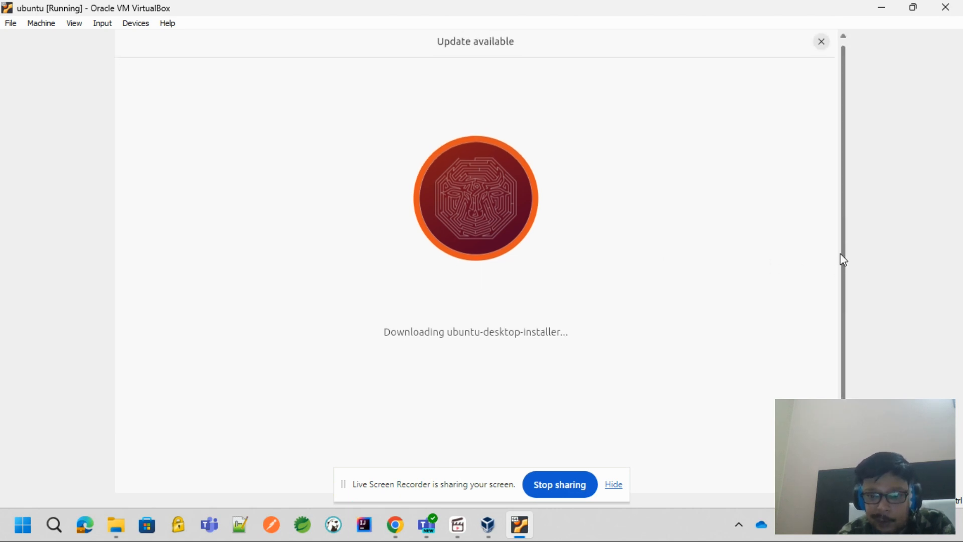
# Let the ubuntu-desktop-installer update download and restart the installer
pyautogui.moveTo(839, 254); pyautogui.dragTo(844, 272)
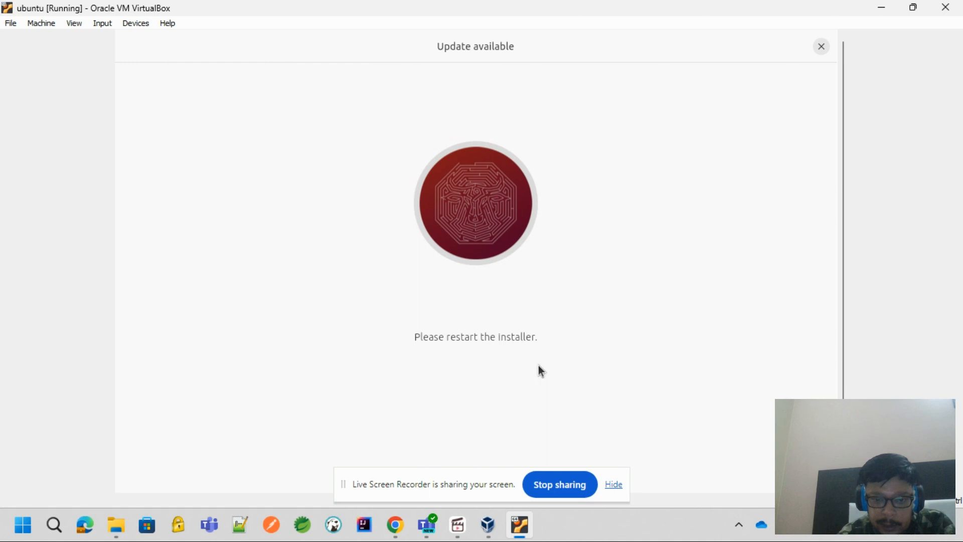
pyautogui.scroll(-3, 551, 362)
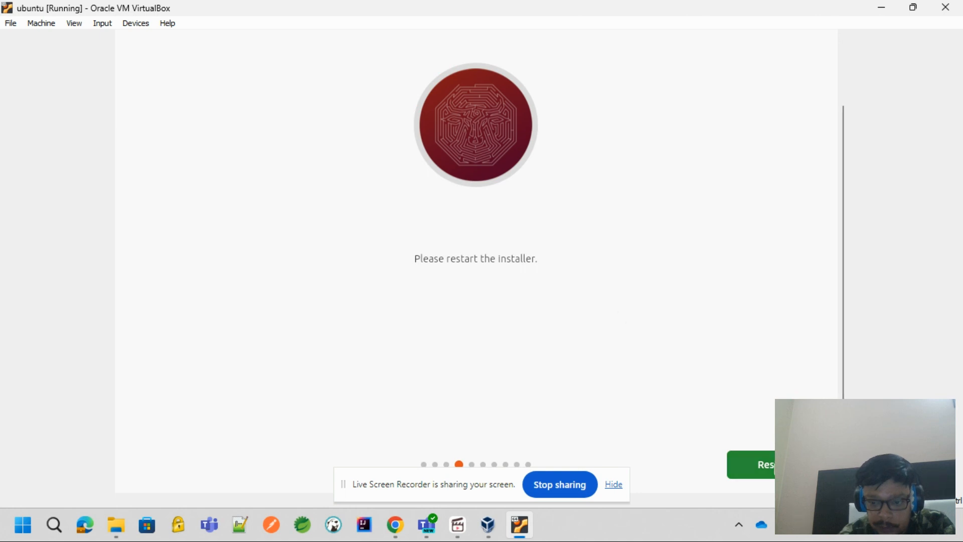
pyautogui.moveTo(845, 340); pyautogui.dragTo(853, 243)
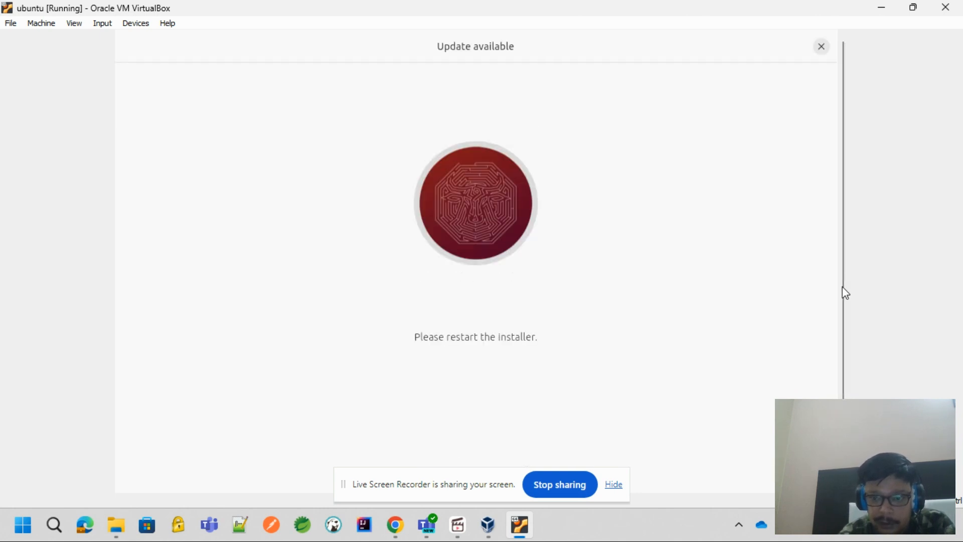
pyautogui.moveTo(842, 293); pyautogui.dragTo(846, 384)
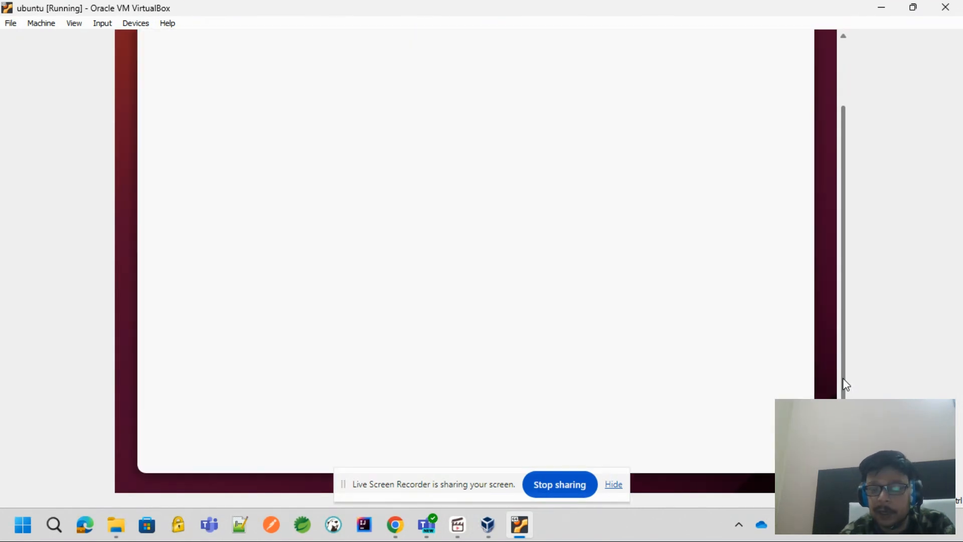
pyautogui.moveTo(843, 374)
pyautogui.mouseDown()
pyautogui.moveTo(844, 294)
pyautogui.moveTo(835, 380)
pyautogui.mouseUp()
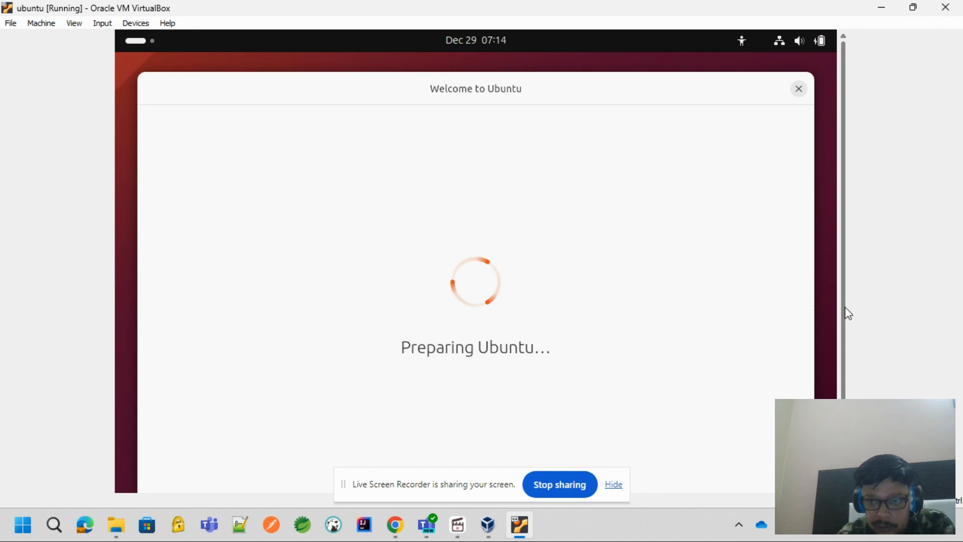
pyautogui.moveTo(843, 318); pyautogui.dragTo(846, 382)
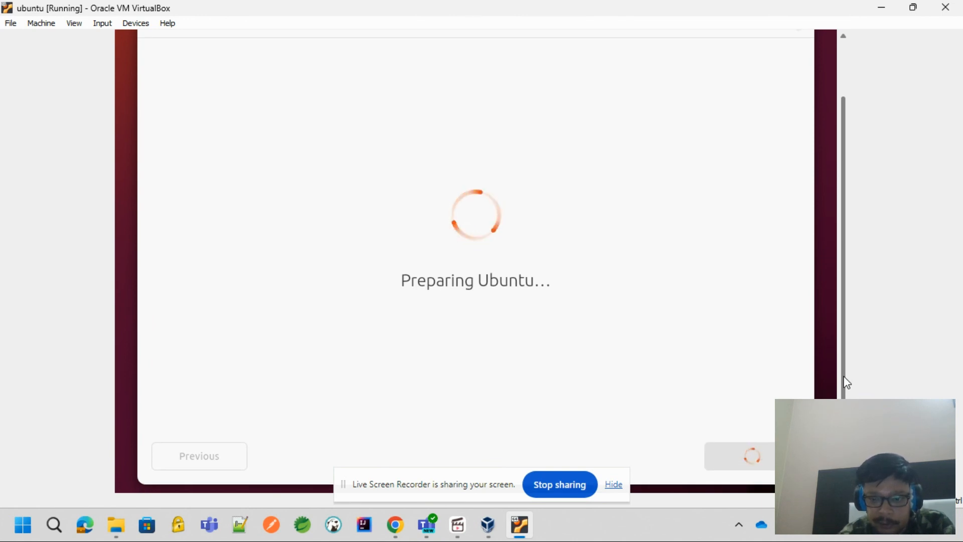
pyautogui.moveTo(844, 379)
pyautogui.mouseDown()
pyautogui.moveTo(841, 293)
pyautogui.moveTo(843, 392)
pyautogui.mouseUp()
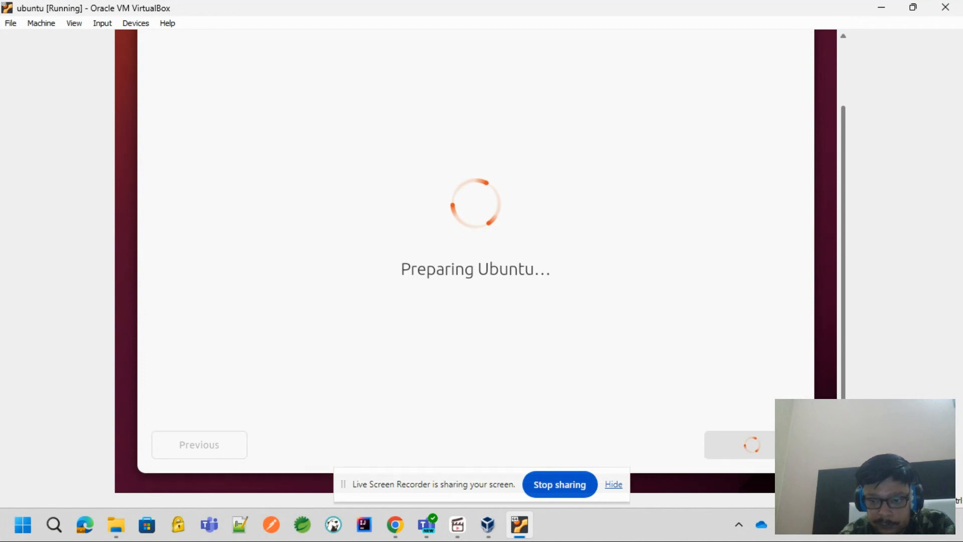
pyautogui.moveTo(842, 392)
pyautogui.mouseDown()
pyautogui.moveTo(851, 296)
pyautogui.moveTo(848, 405)
pyautogui.mouseUp()
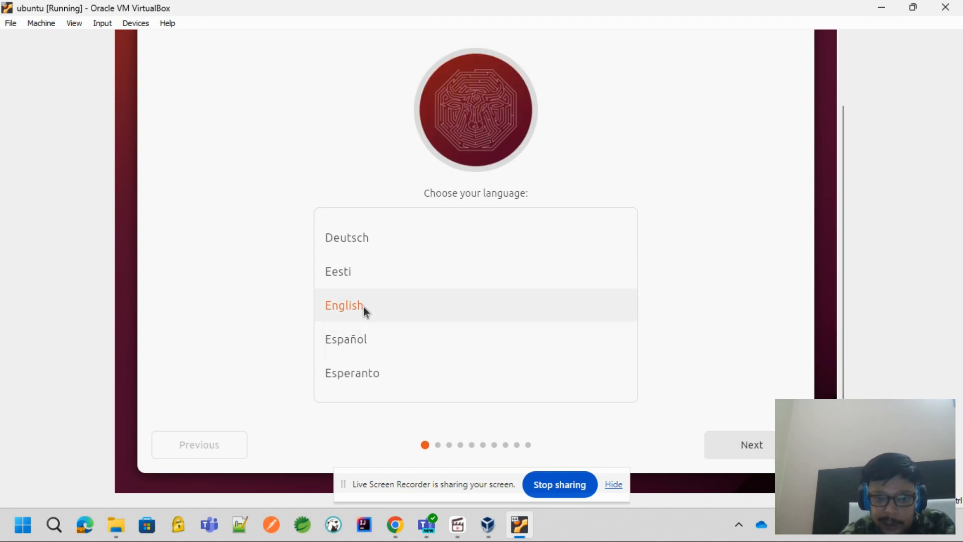
# Go through the restarted installer with English as language, English (US) as keyboard layout and the wired connection
pyautogui.click(769, 442)
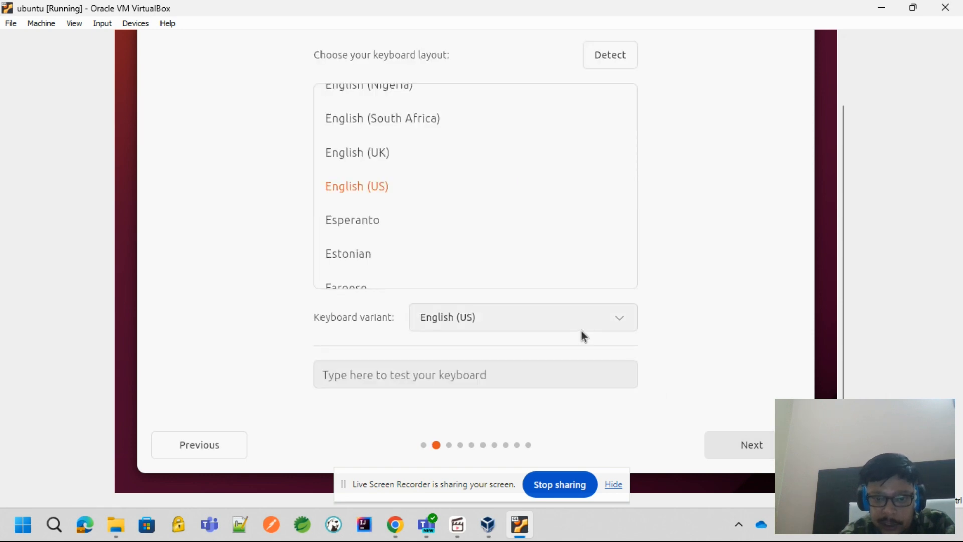
pyautogui.click(754, 450)
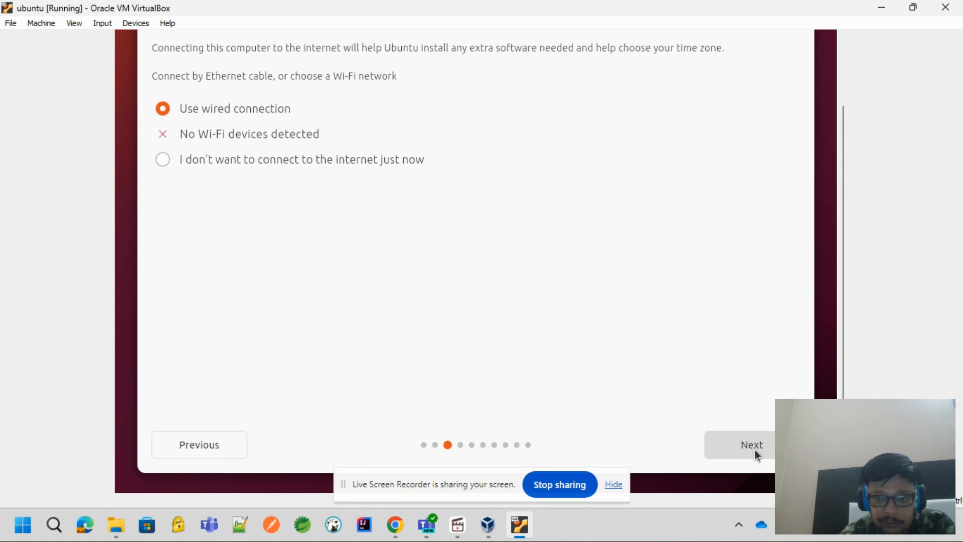
pyautogui.click(754, 449)
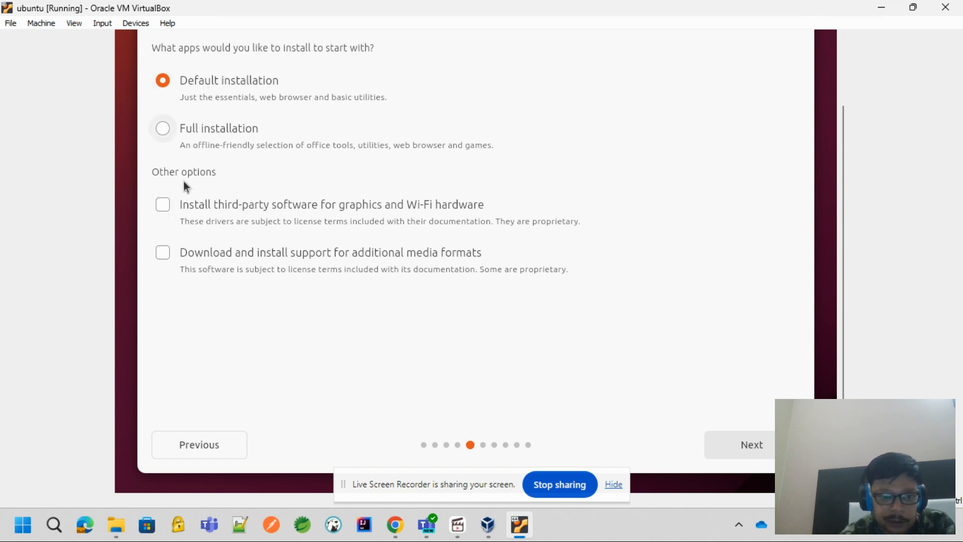
# Keep the default installation, enable third-party graphics and Wi-Fi software and additional media format support, and continue
pyautogui.click(163, 204)
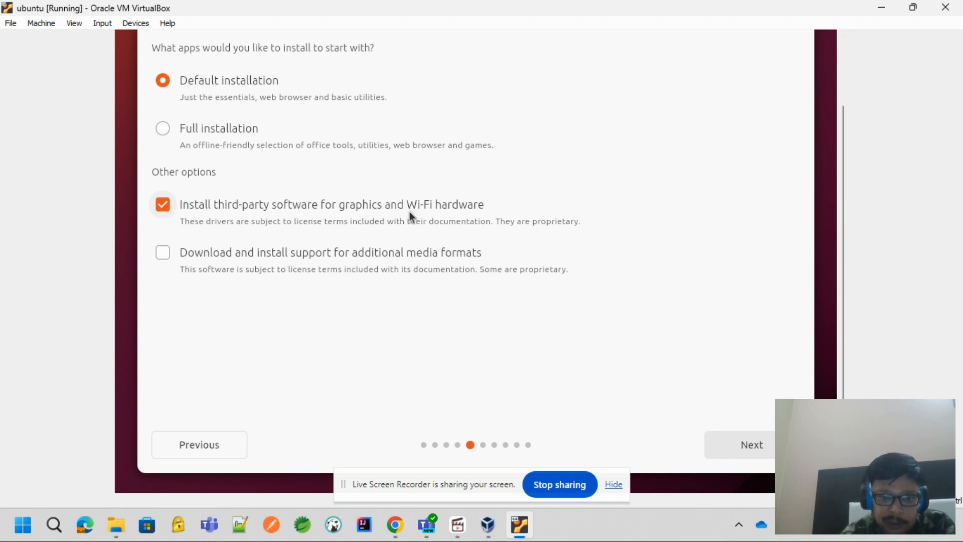
pyautogui.click(211, 252)
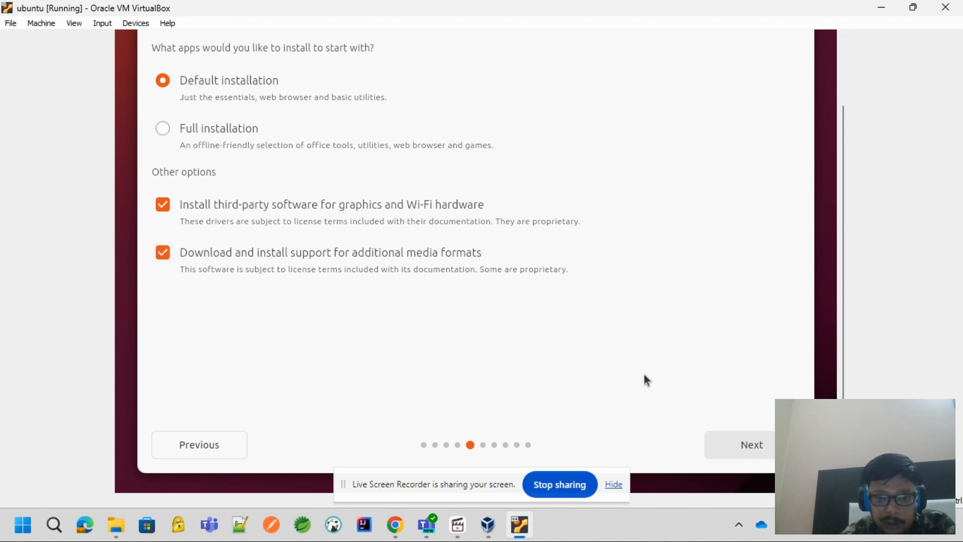
pyautogui.click(743, 443)
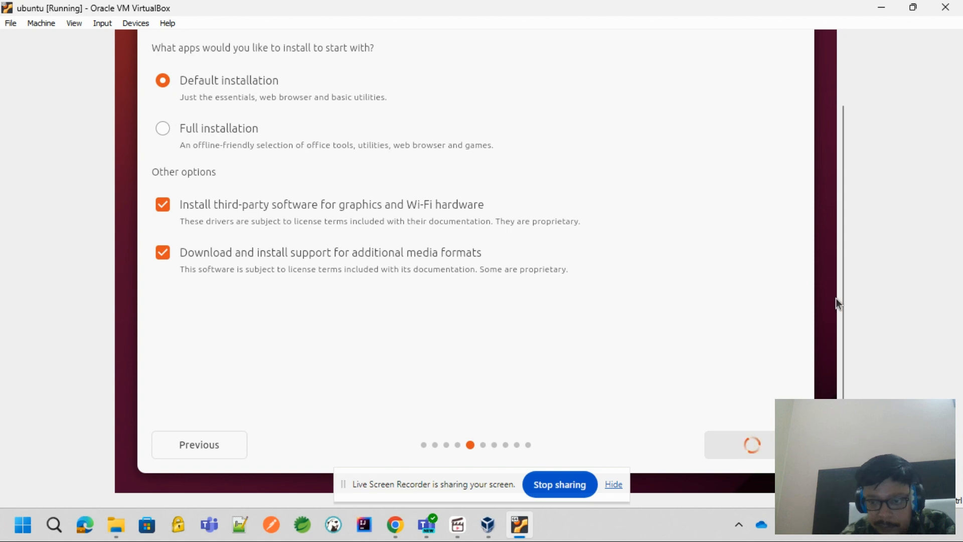
pyautogui.moveTo(844, 306); pyautogui.dragTo(840, 273)
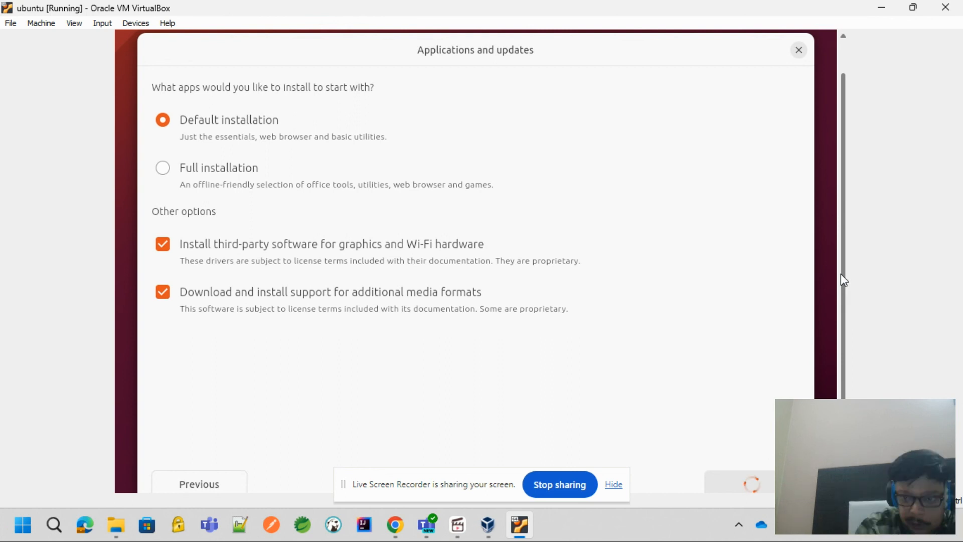
pyautogui.moveTo(840, 274); pyautogui.dragTo(843, 314)
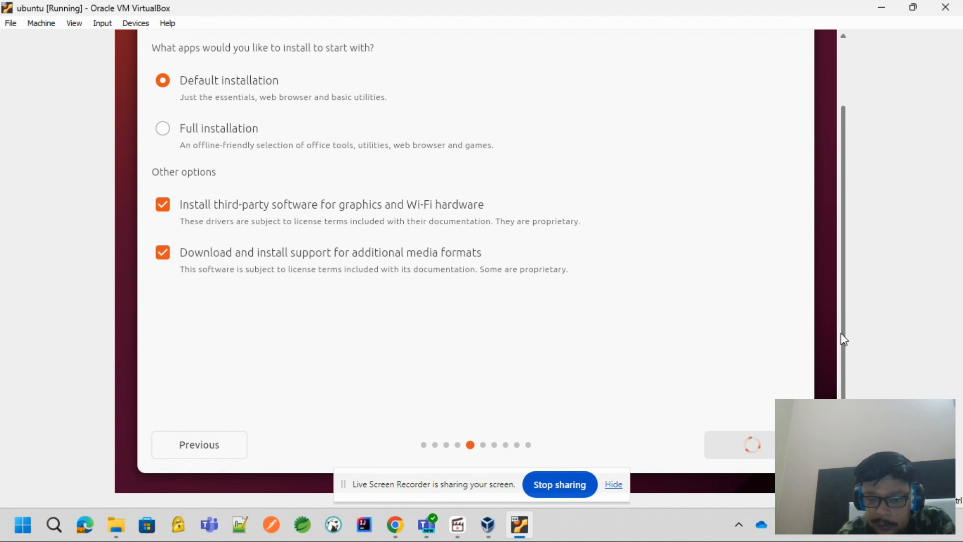
pyautogui.moveTo(840, 333); pyautogui.dragTo(842, 230)
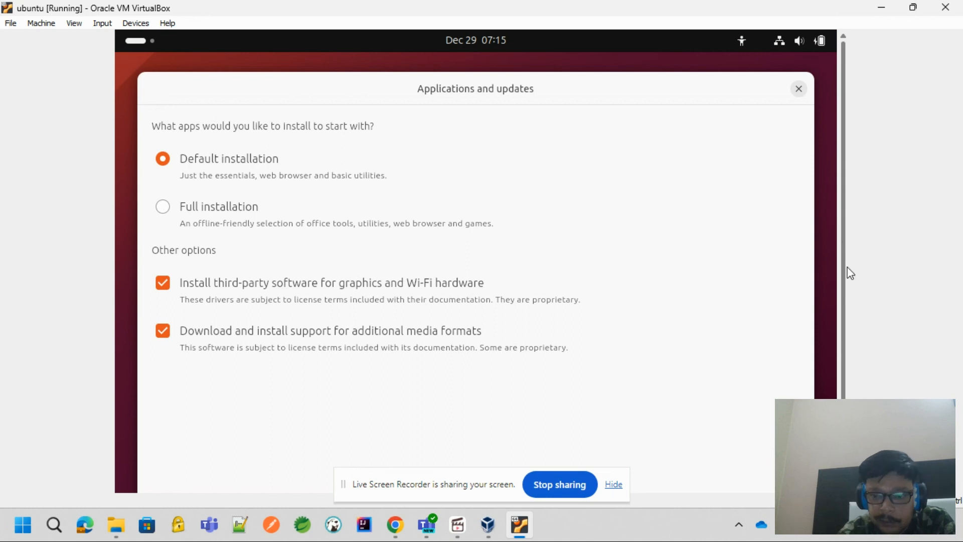
pyautogui.moveTo(847, 269); pyautogui.dragTo(844, 349)
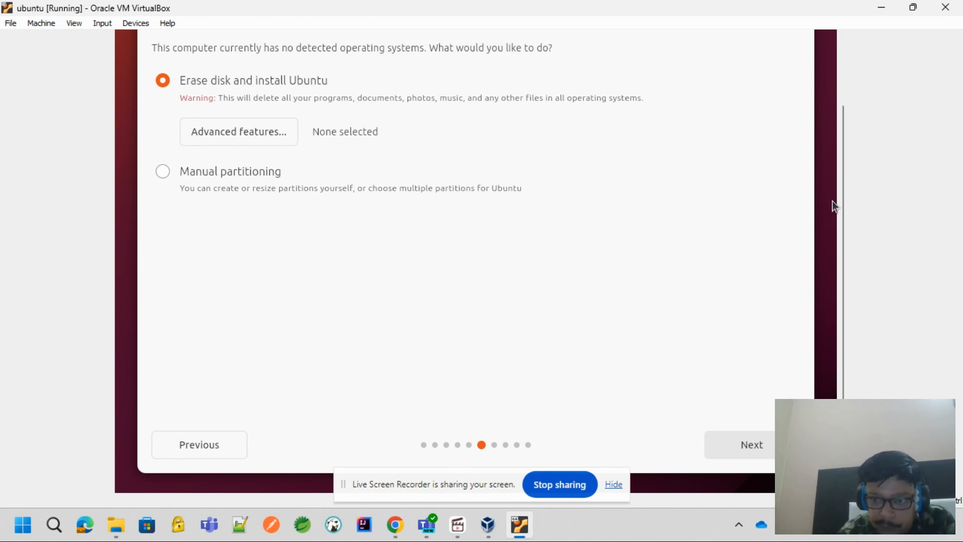
# Choose to erase the disk and install Ubuntu, and start the installation with the listed sda partition changes
pyautogui.moveTo(842, 208)
pyautogui.mouseDown()
pyautogui.moveTo(850, 135)
pyautogui.moveTo(843, 201)
pyautogui.mouseUp()
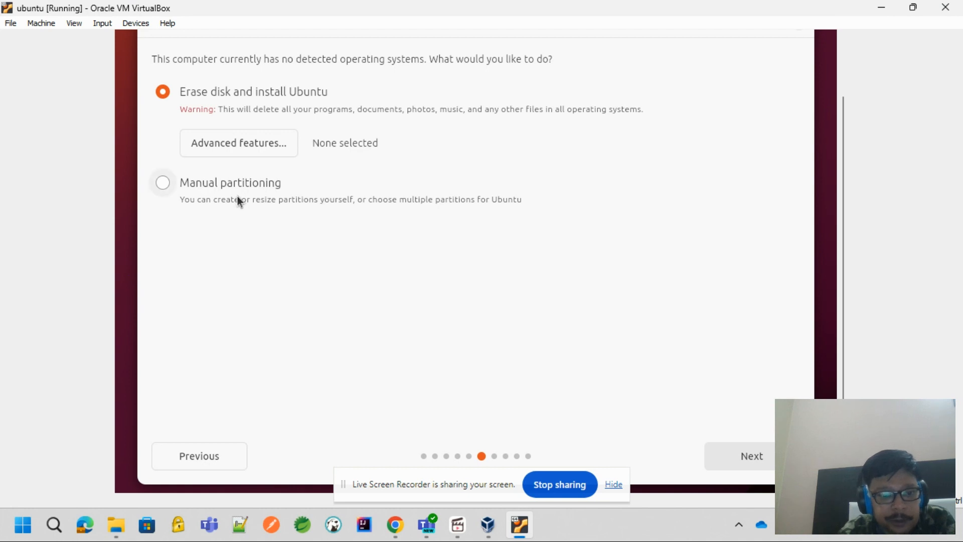
pyautogui.click(760, 458)
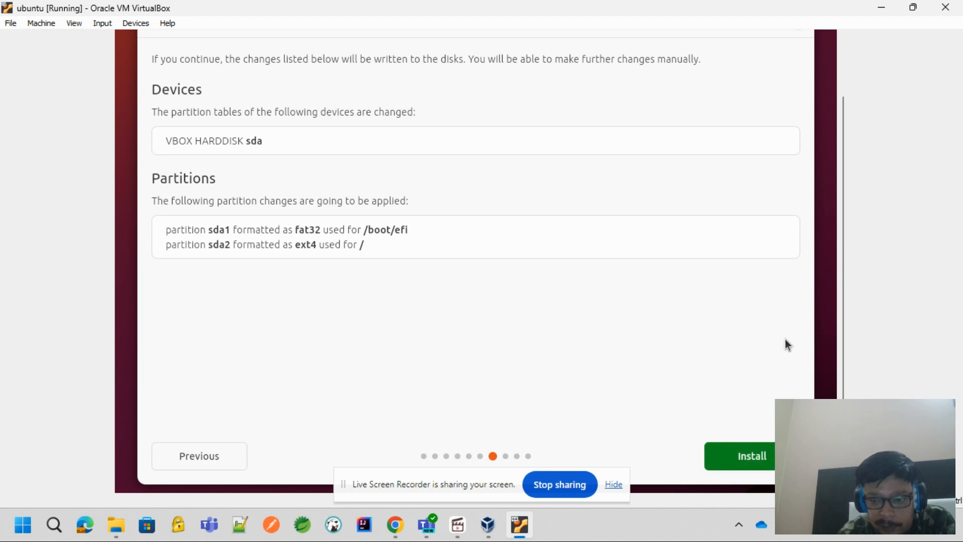
pyautogui.click(766, 448)
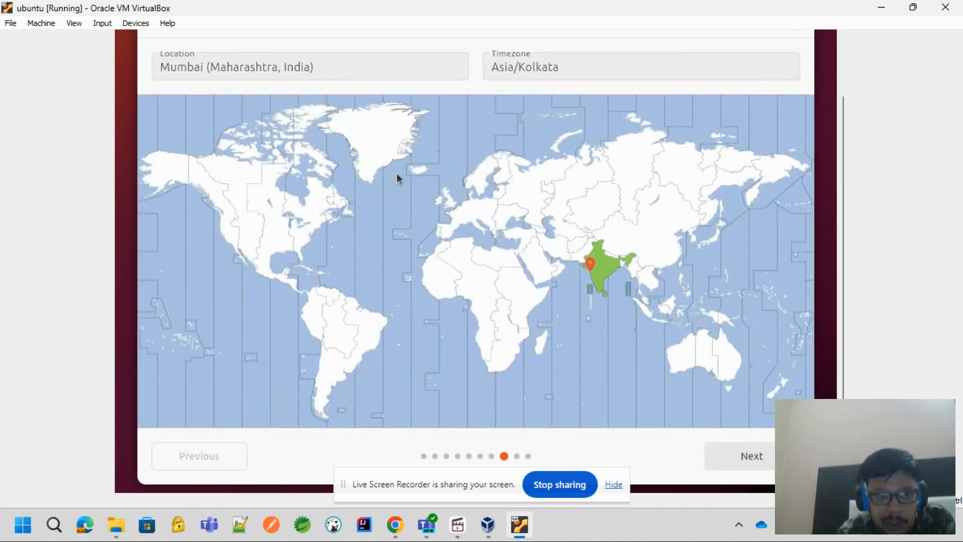
# Set the location to New Delhi (Delhi, India) with the Asia/Kolkata timezone and continue to the account setup
pyautogui.click(343, 71)
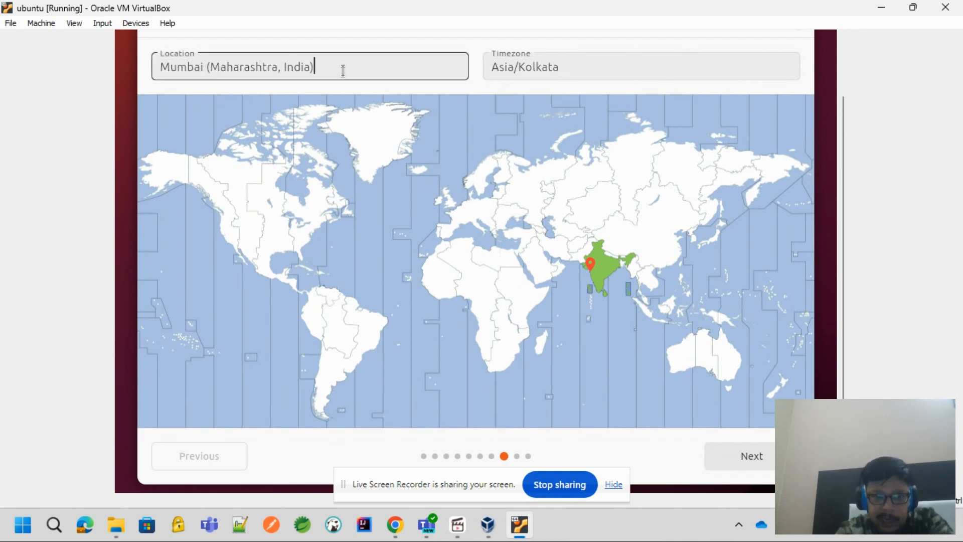
pyautogui.hotkey('ctrl', 'a')
pyautogui.press('BackSpace')
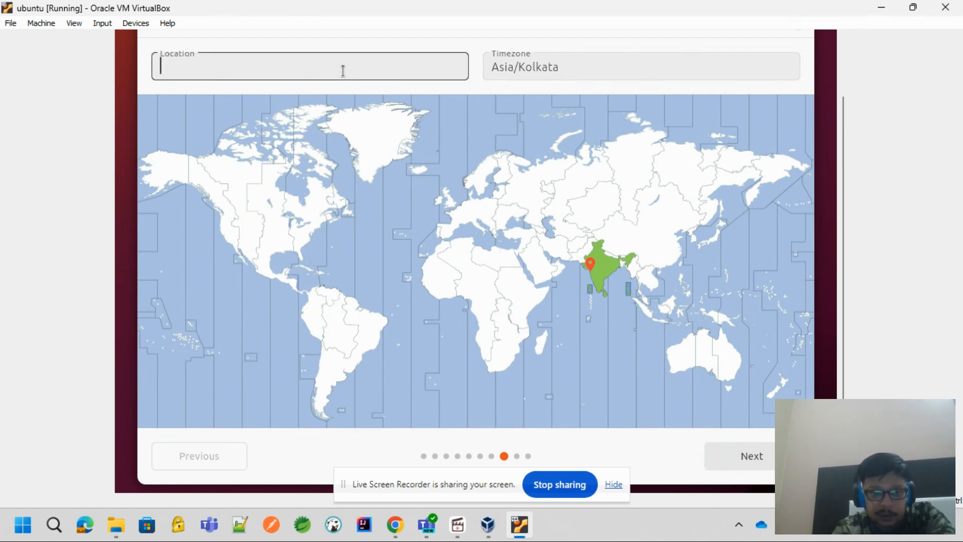
pyautogui.write('New Del')
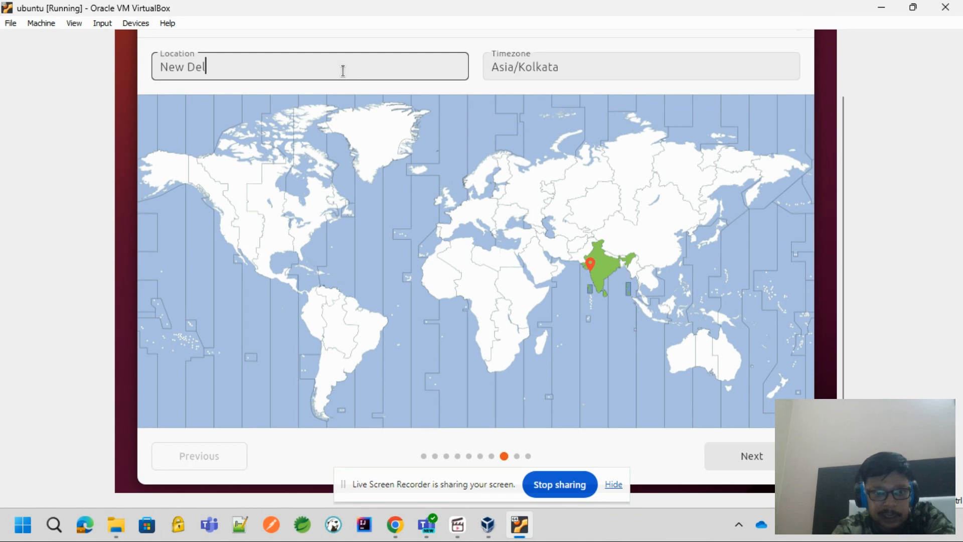
pyautogui.write('hi')
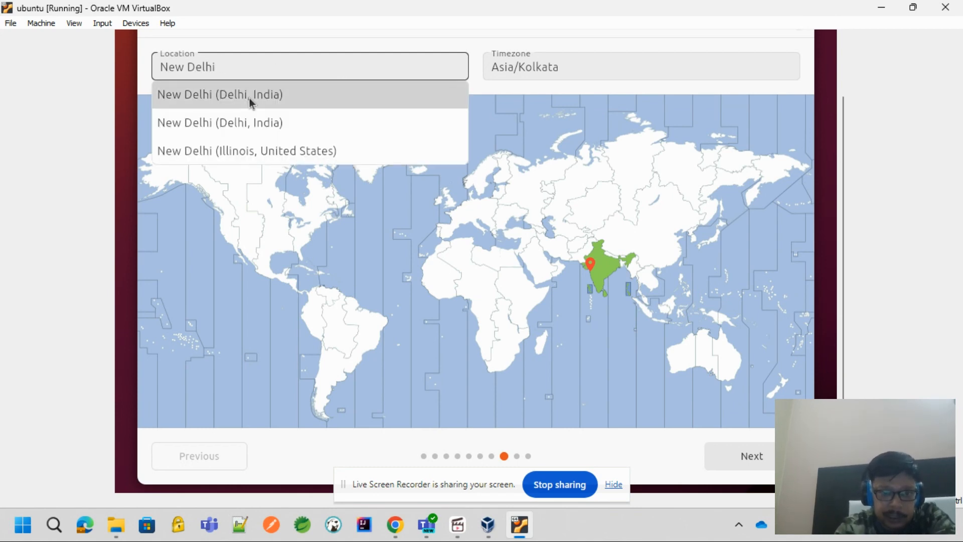
pyautogui.click(249, 97)
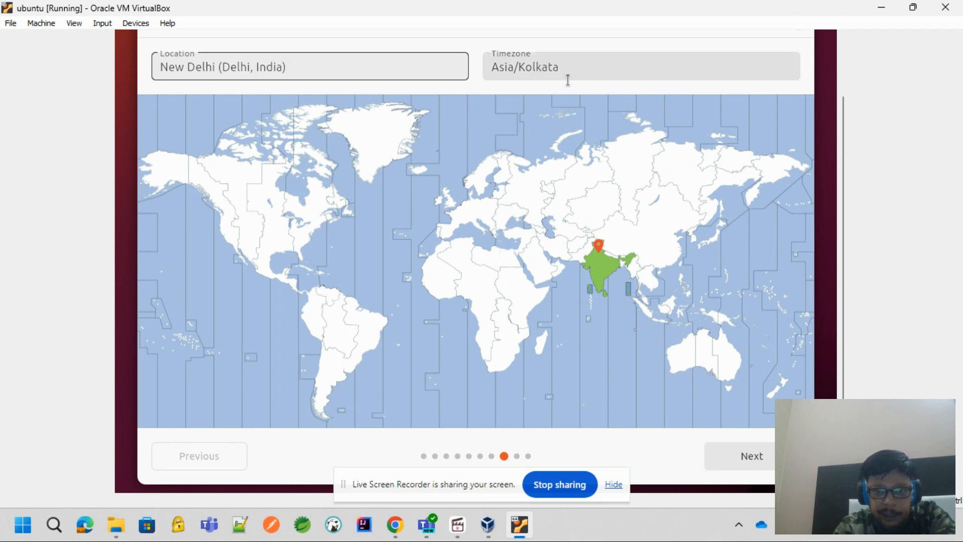
pyautogui.click(735, 464)
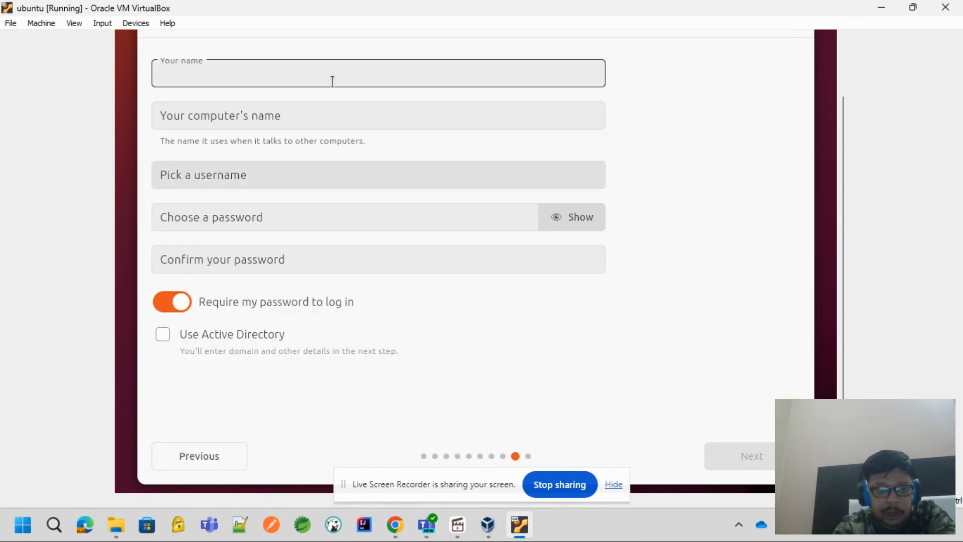
pyautogui.write('Piy')
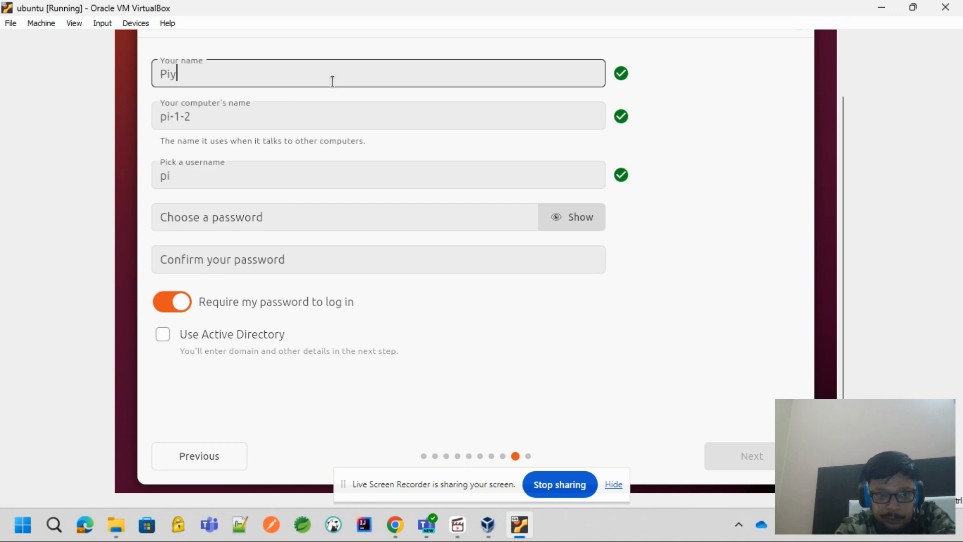
pyautogui.write('ush')
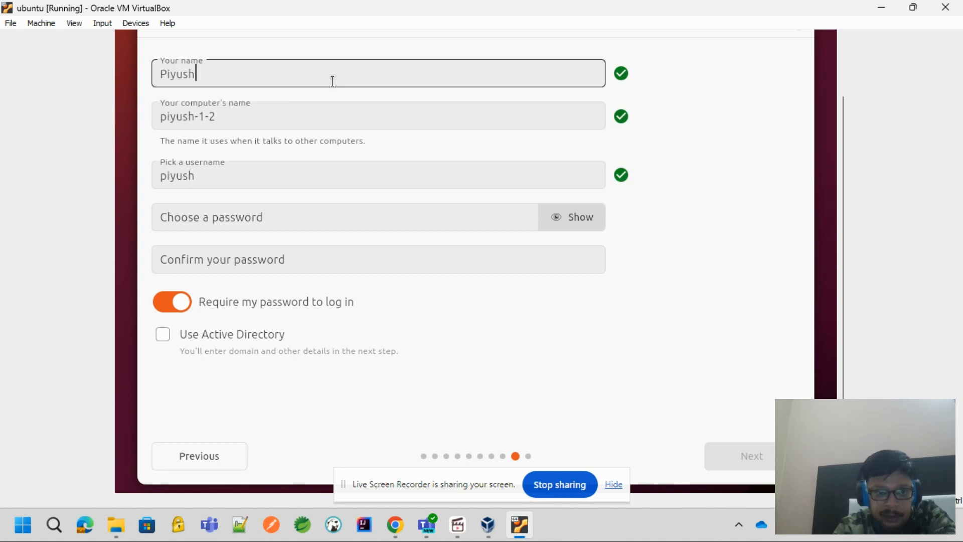
pyautogui.hotkey('ctrl', 'a')
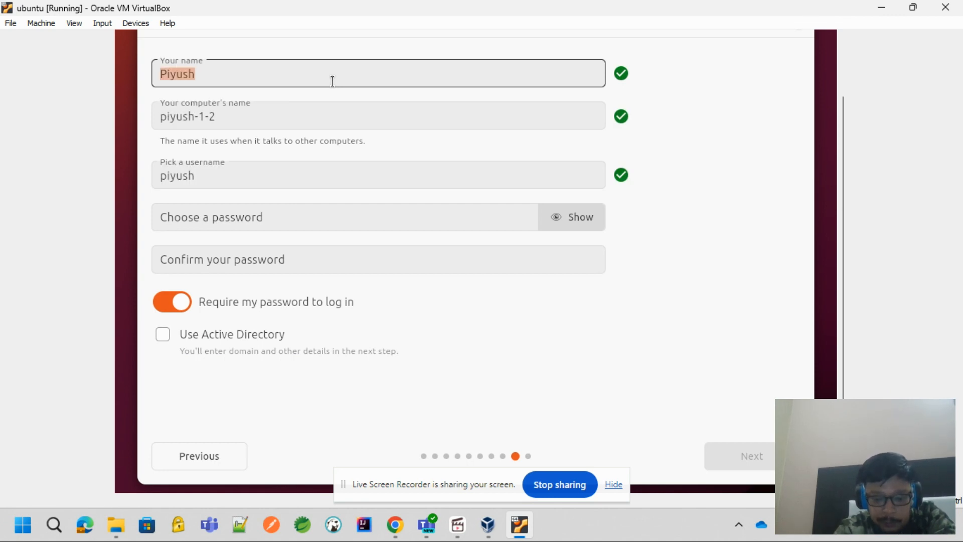
# Enter ubuntu as the account's display name, set the computer's name to ubuntu, and keep ubuntu as the username
pyautogui.write('ubunt')
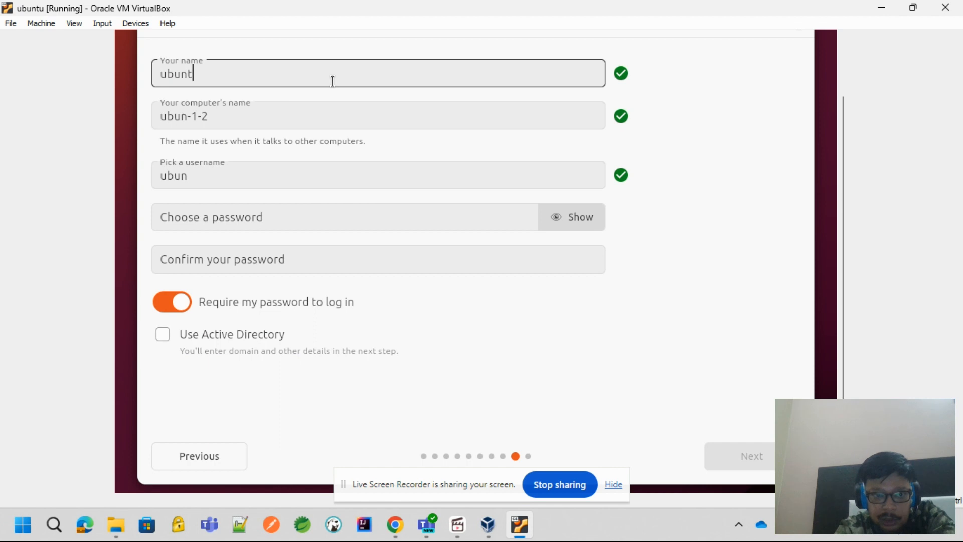
pyautogui.write('u')
pyautogui.press('Tab')
pyautogui.press('End')
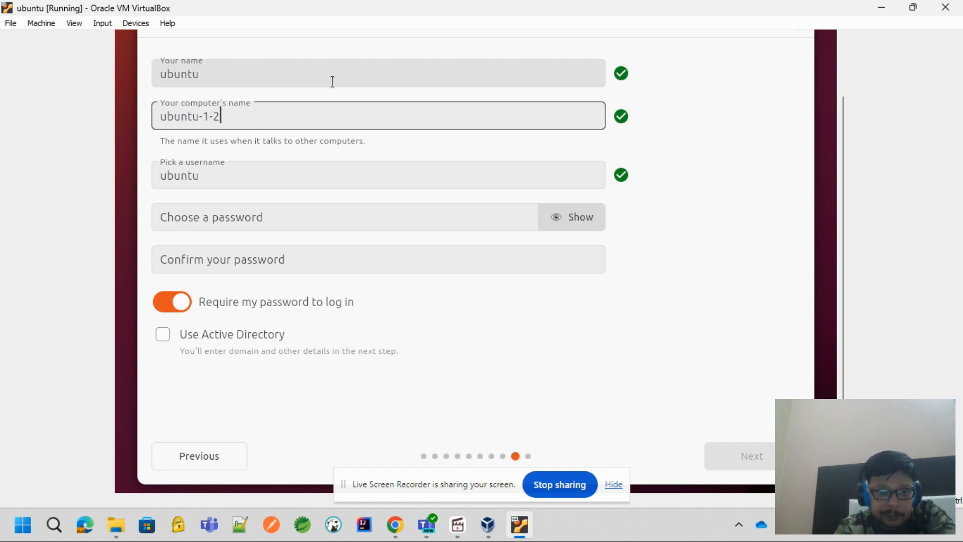
pyautogui.press('BackSpace')
pyautogui.press('BackSpace')
pyautogui.press('BackSpace')
pyautogui.press('BackSpace')
pyautogui.press('Tab')
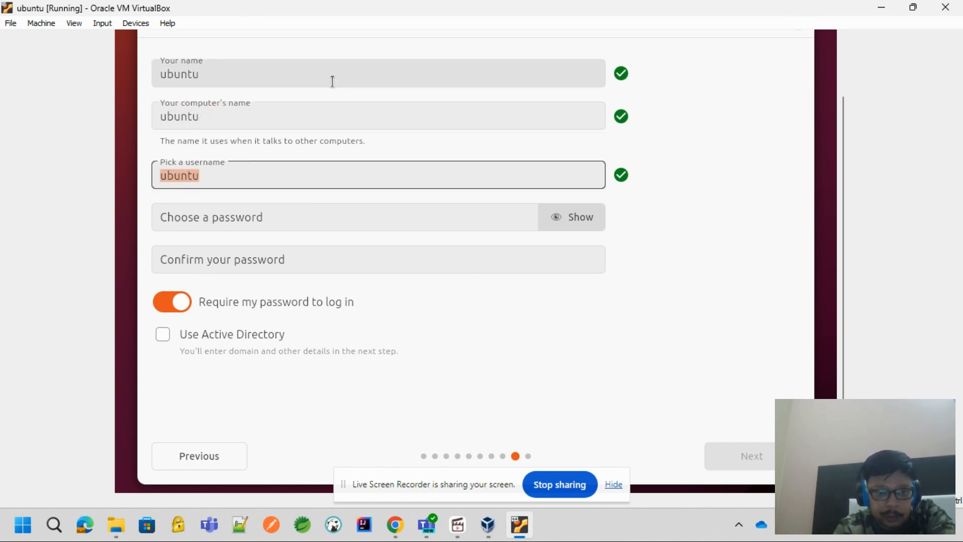
# Enter and confirm the account password, keep the password required at login, and continue to the theme selection
pyautogui.press('Tab')
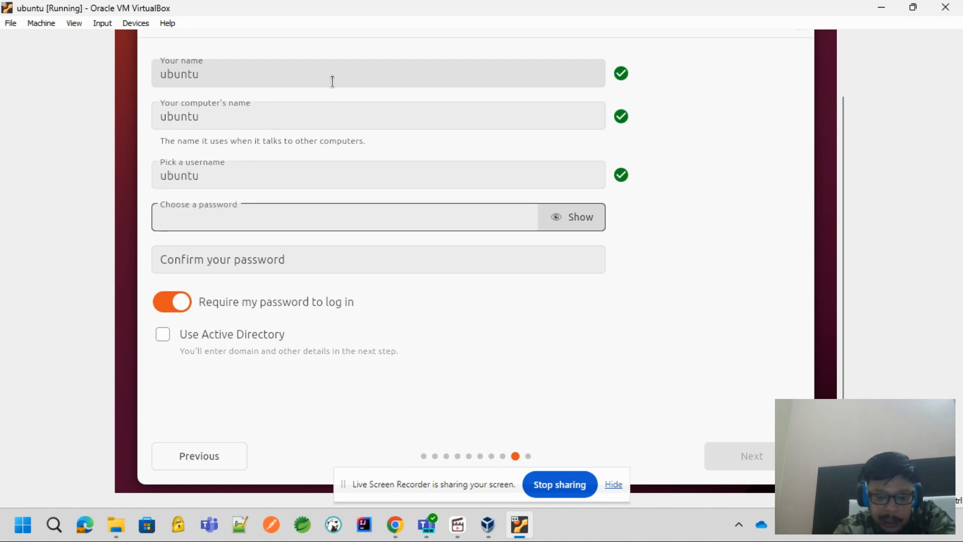
pyautogui.write('123456')
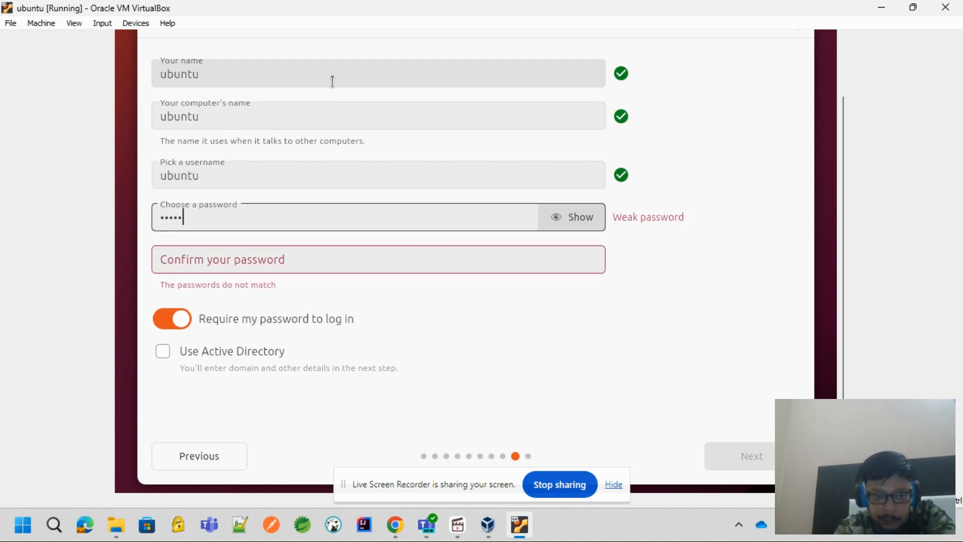
pyautogui.press('Tab')
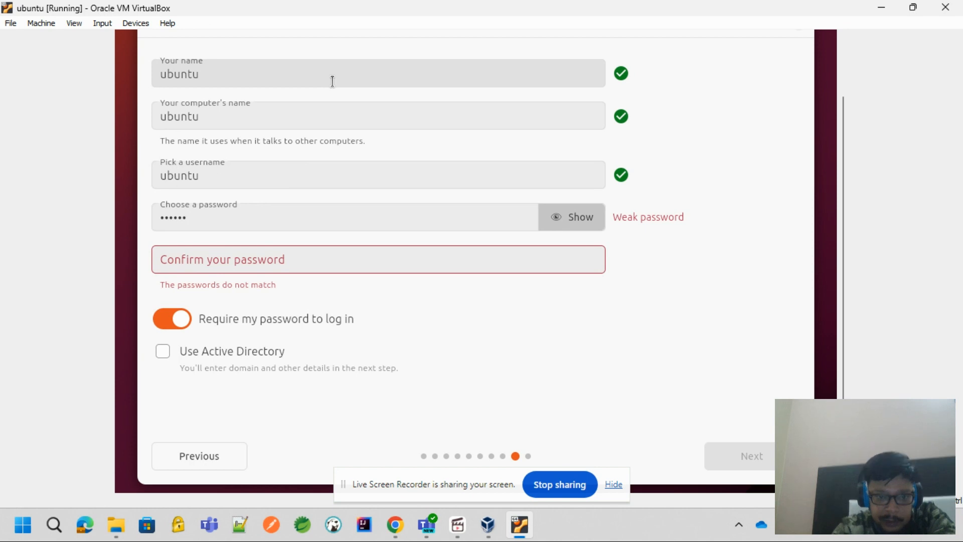
pyautogui.click(318, 250)
pyautogui.write('1')
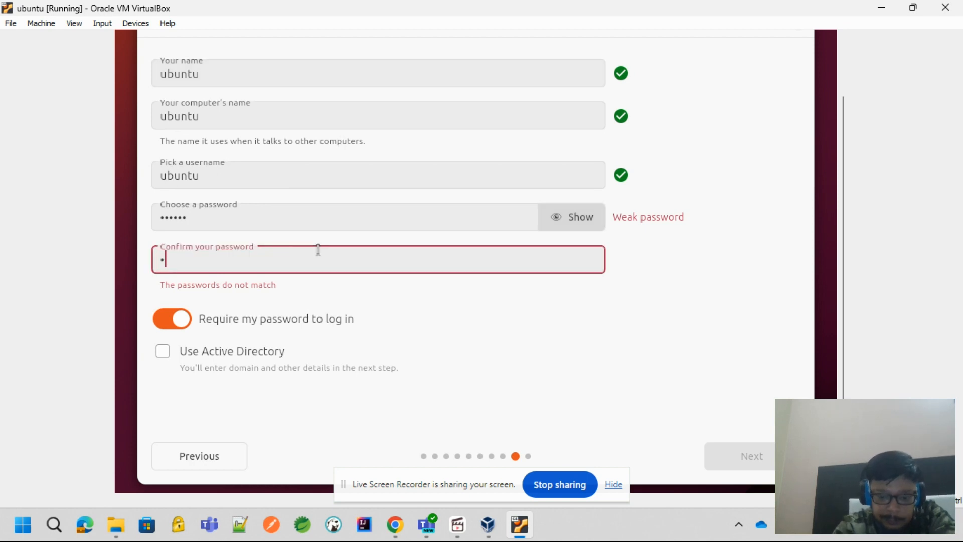
pyautogui.write('23456')
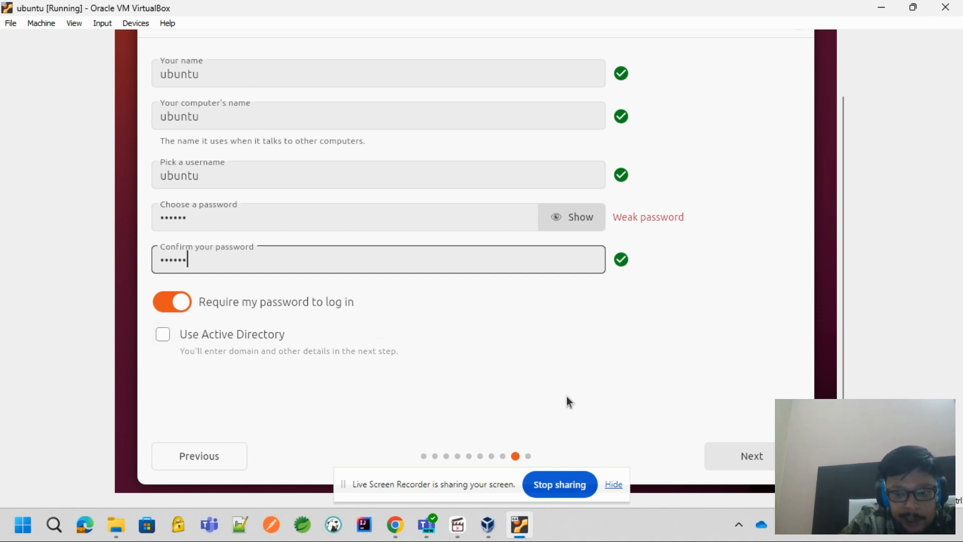
pyautogui.click(742, 456)
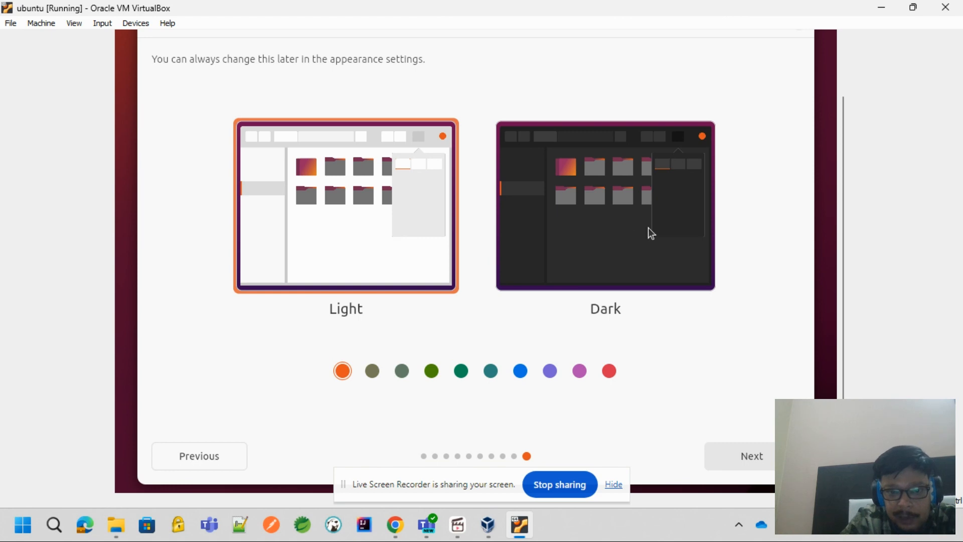
# Keep the Light theme with the orange accent colour, continue, and show the detailed log of the system installation
pyautogui.click(767, 459)
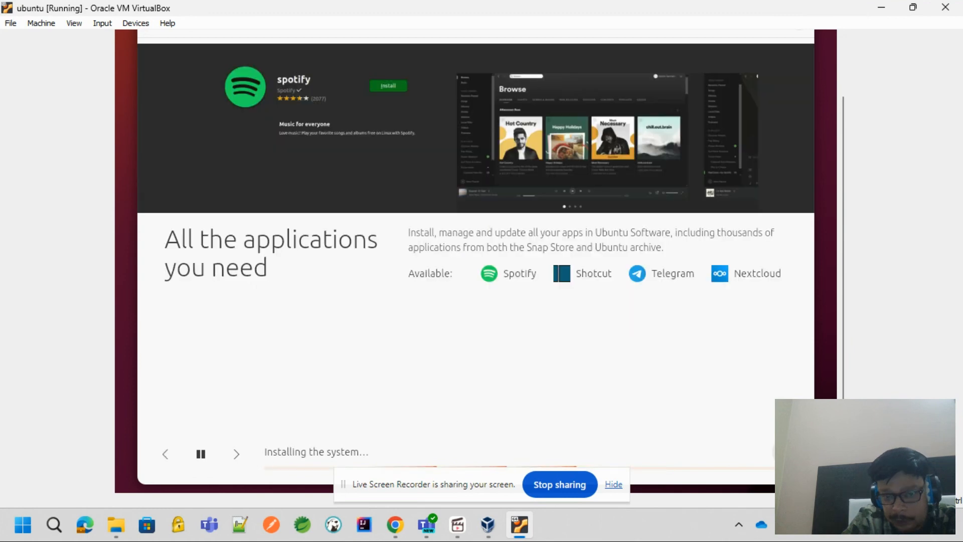
pyautogui.click(785, 453)
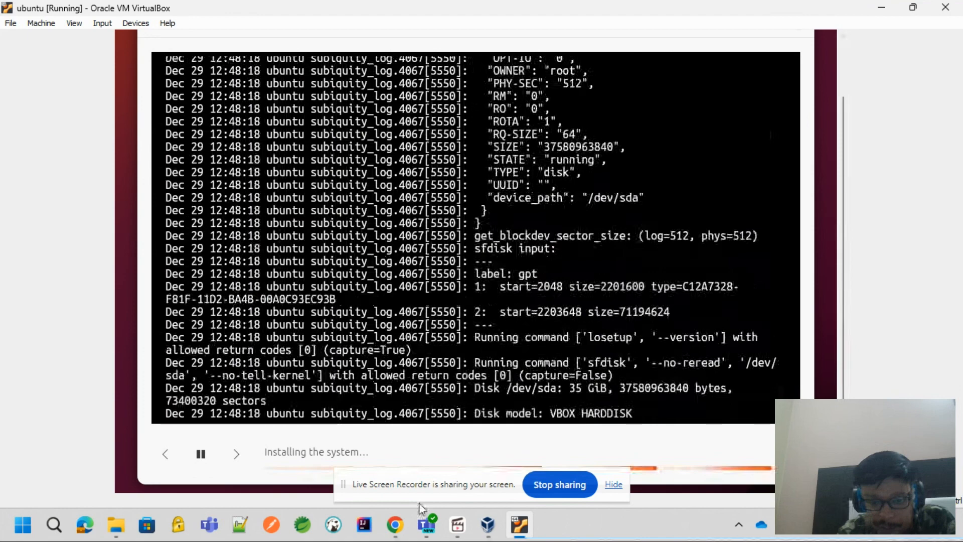
pyautogui.moveTo(458, 536)
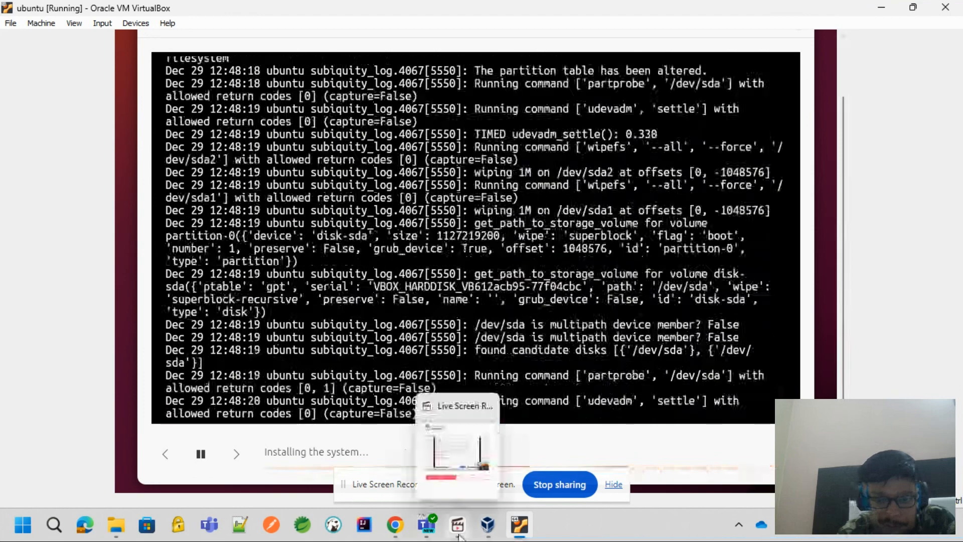